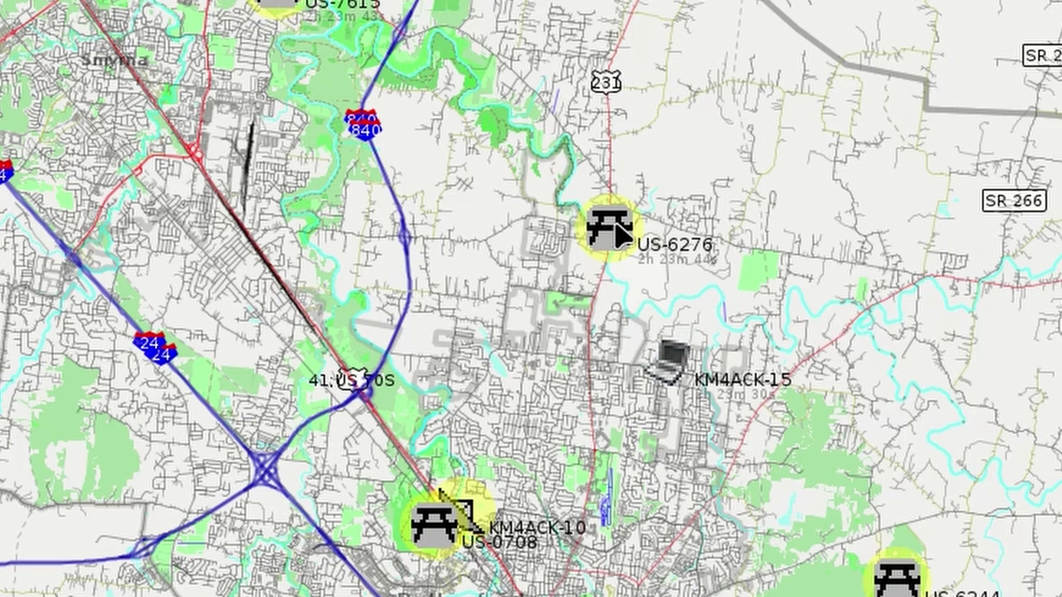
Step: Show the details of the US-6276 park marker on the map
left_click(617, 226)
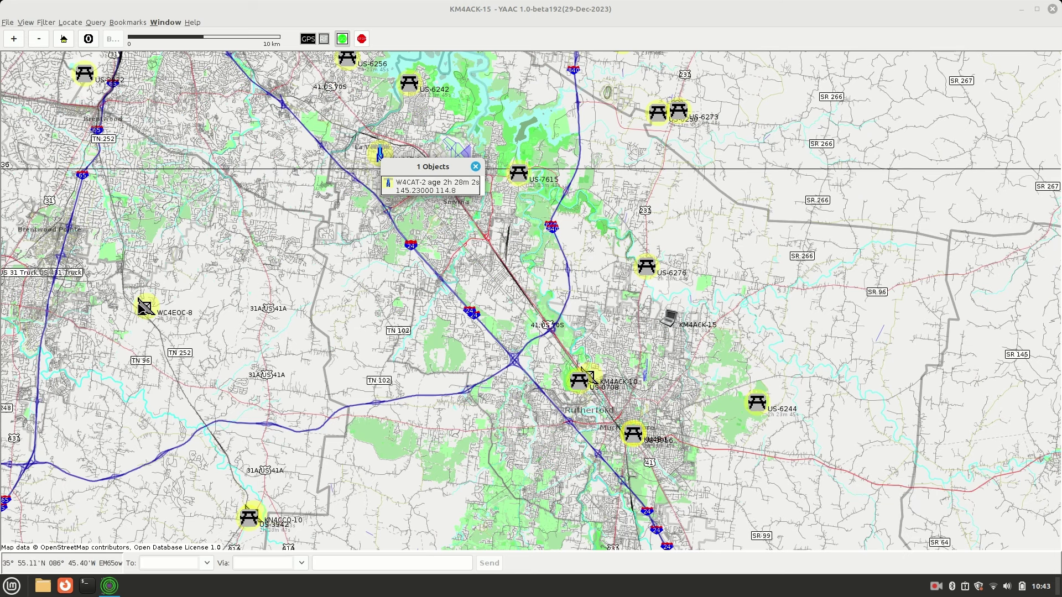
mouse_move(140, 302)
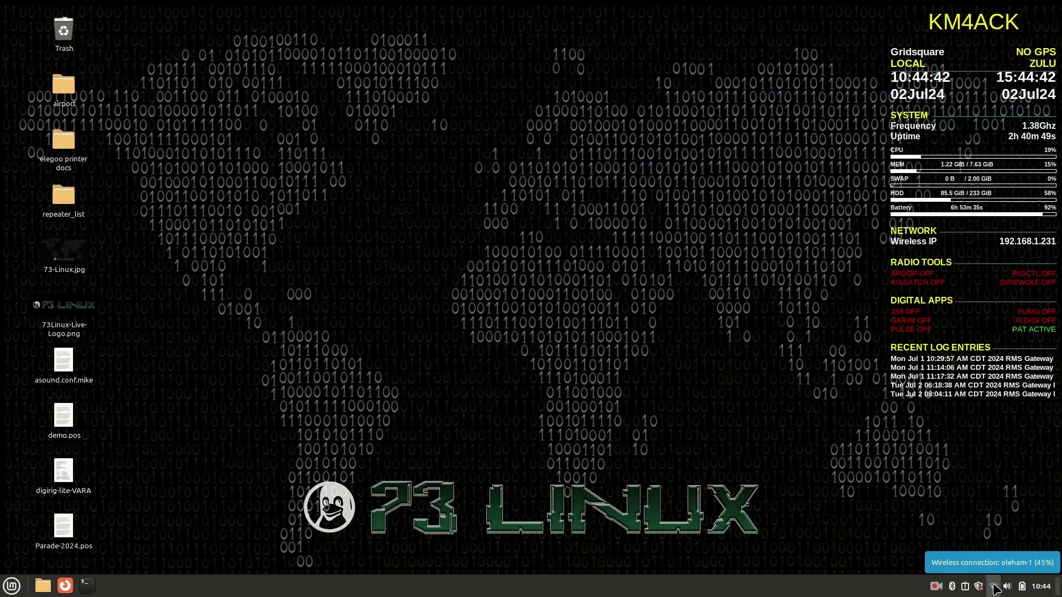
Step: Turn off the computer's wireless networking
left_click(993, 587)
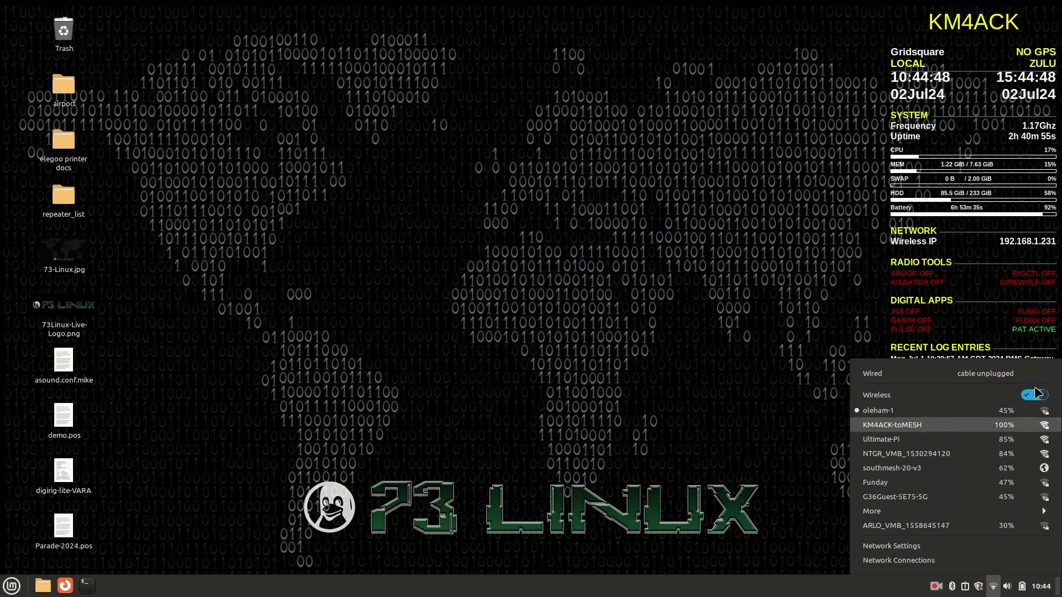
left_click(1034, 395)
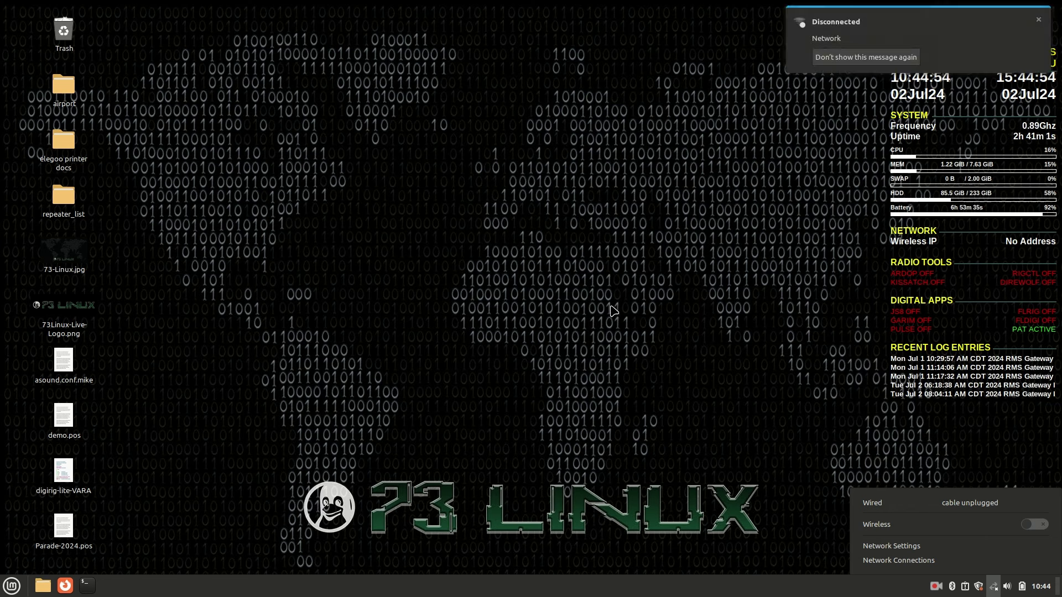
Step: Find the POSIT Generator among the installed applications and launch it
key("super")
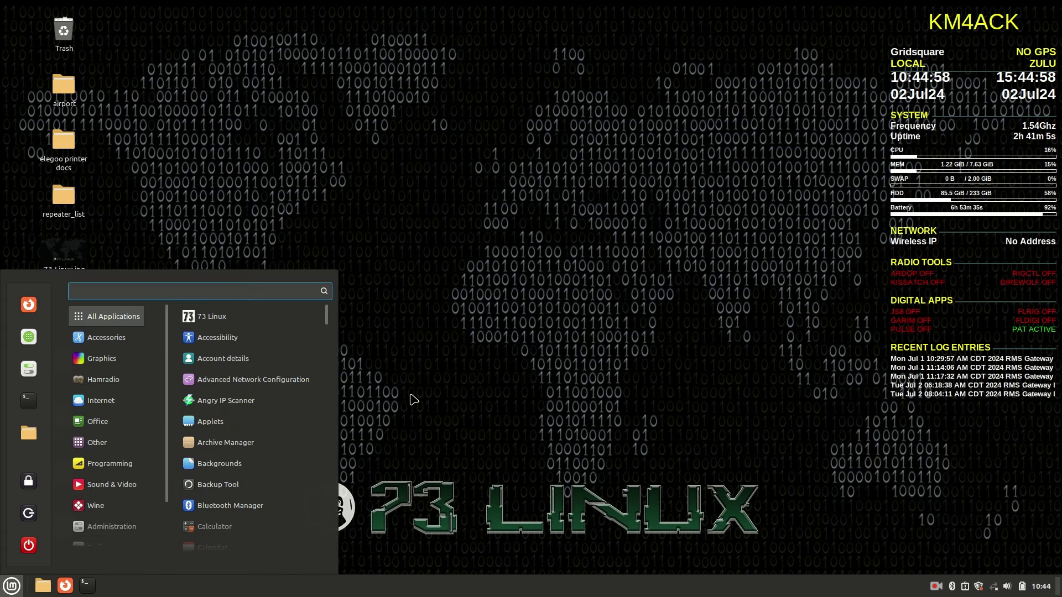
type("po")
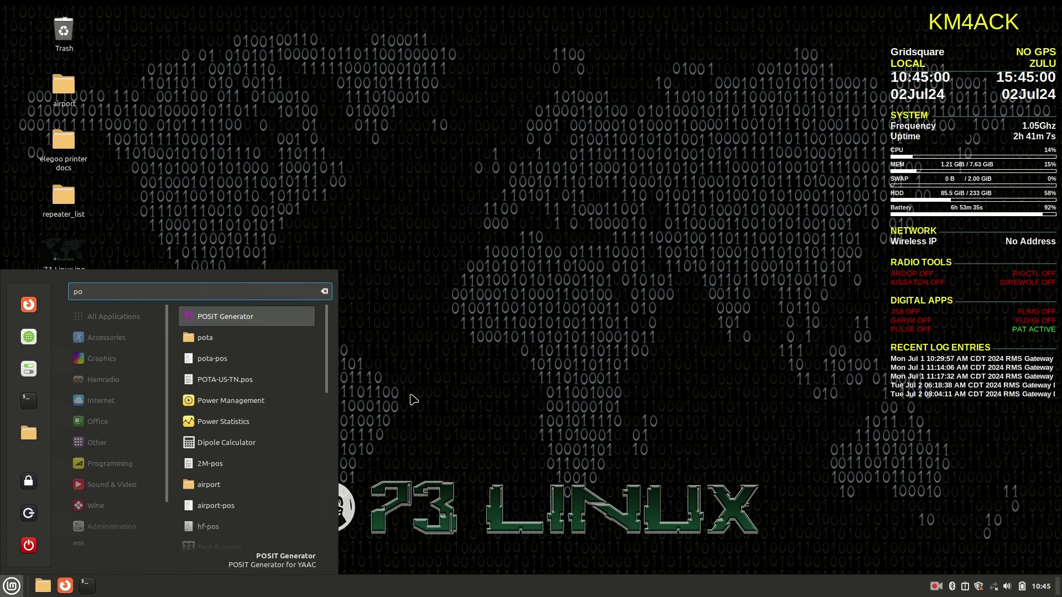
type("s")
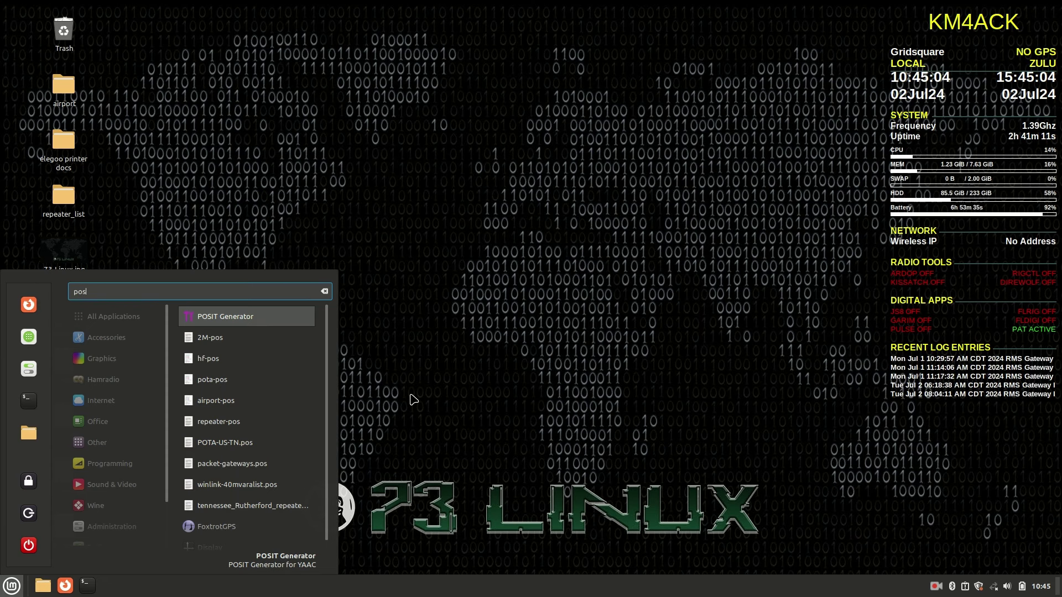
key("Return")
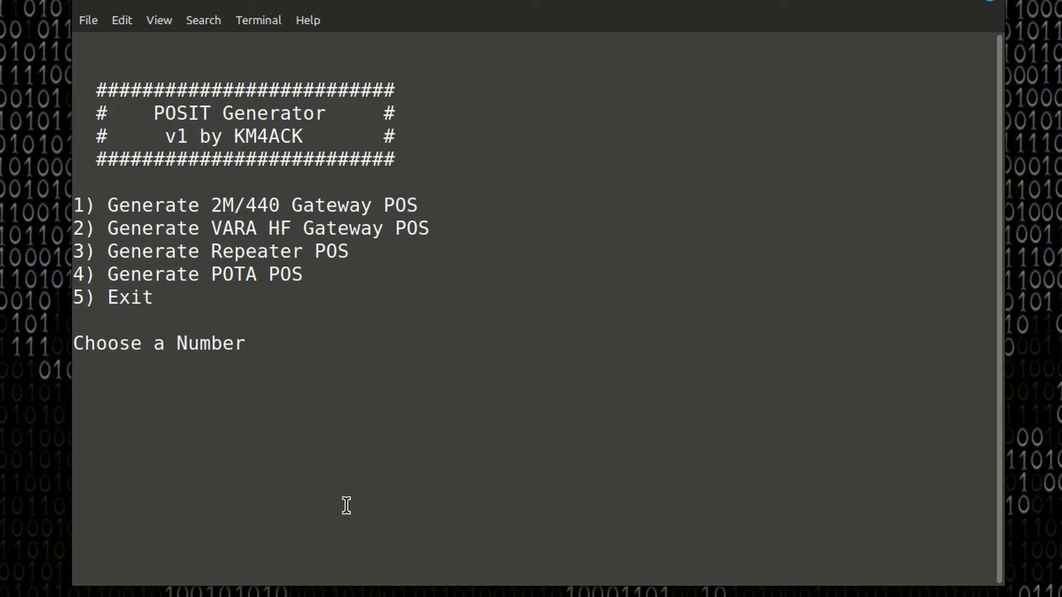
Step: Generate a 2M/440 packet gateway POS file with a 100 km maximum search distance, declining the current grid and using em65tv
type("1")
key("Return")
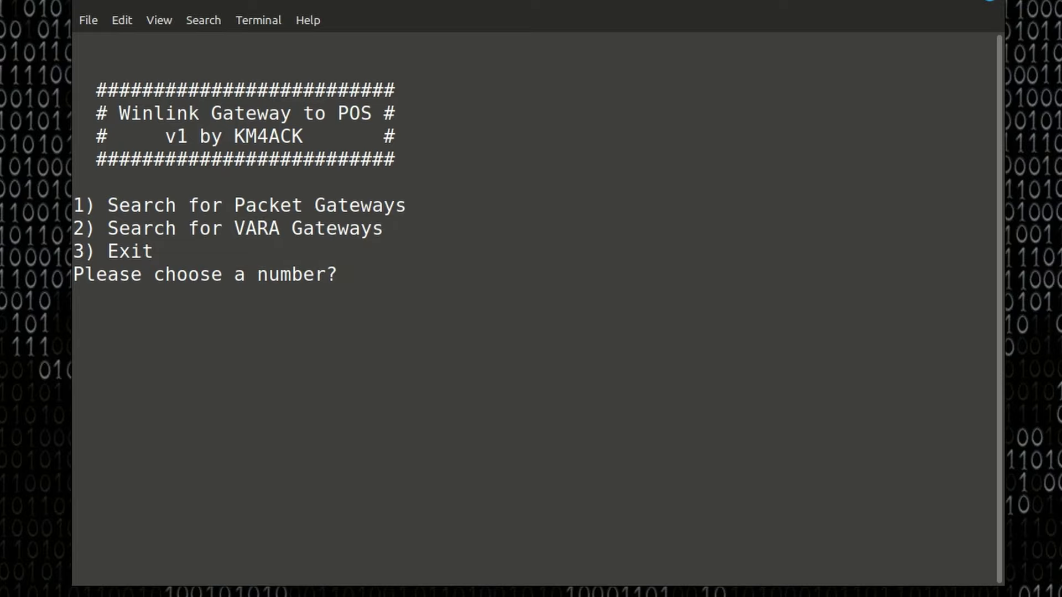
type("1")
key("Return")
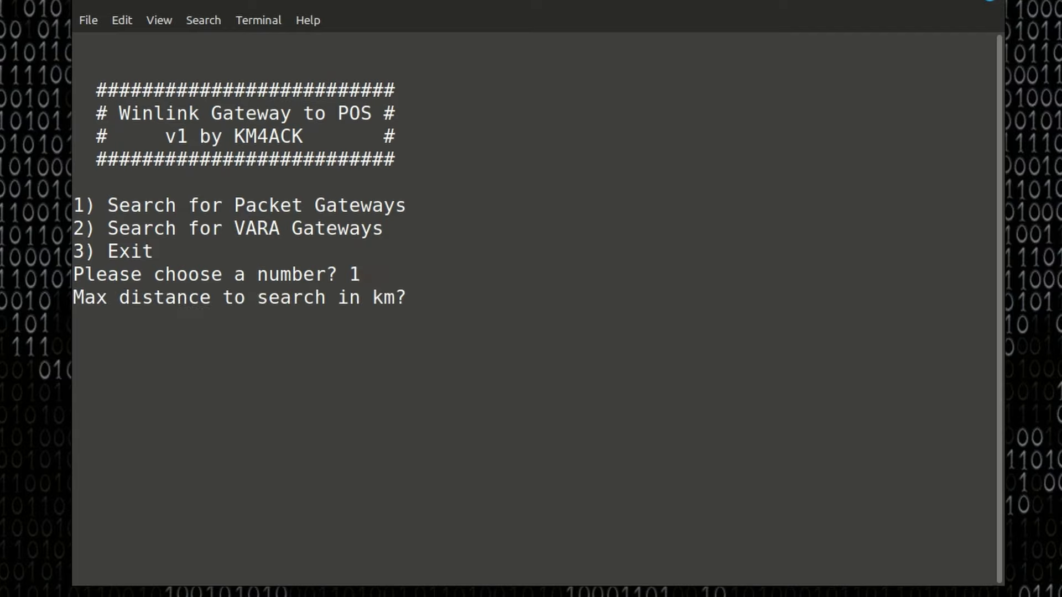
type("100")
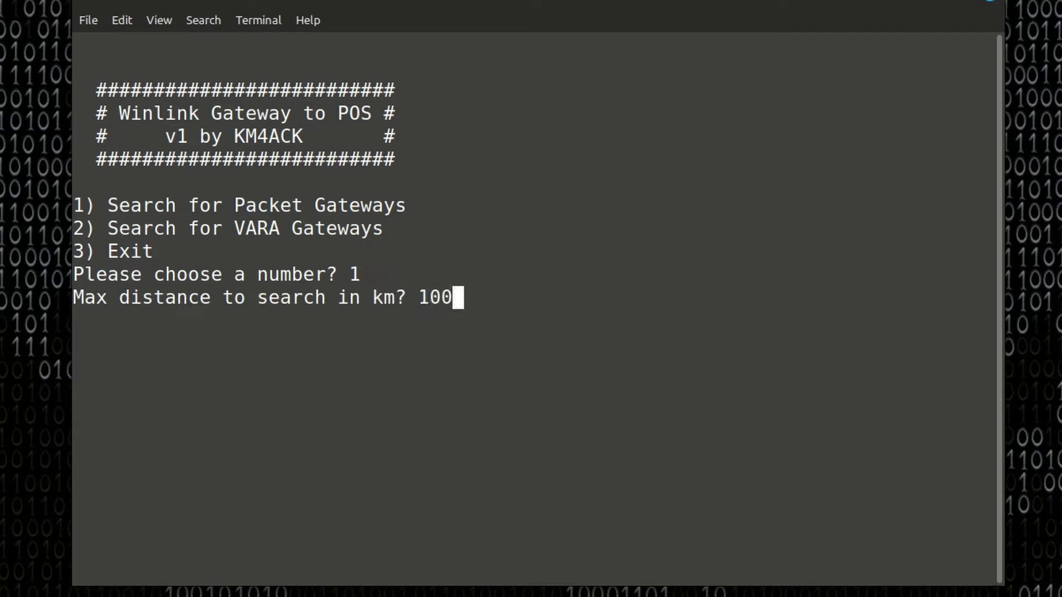
key("Return")
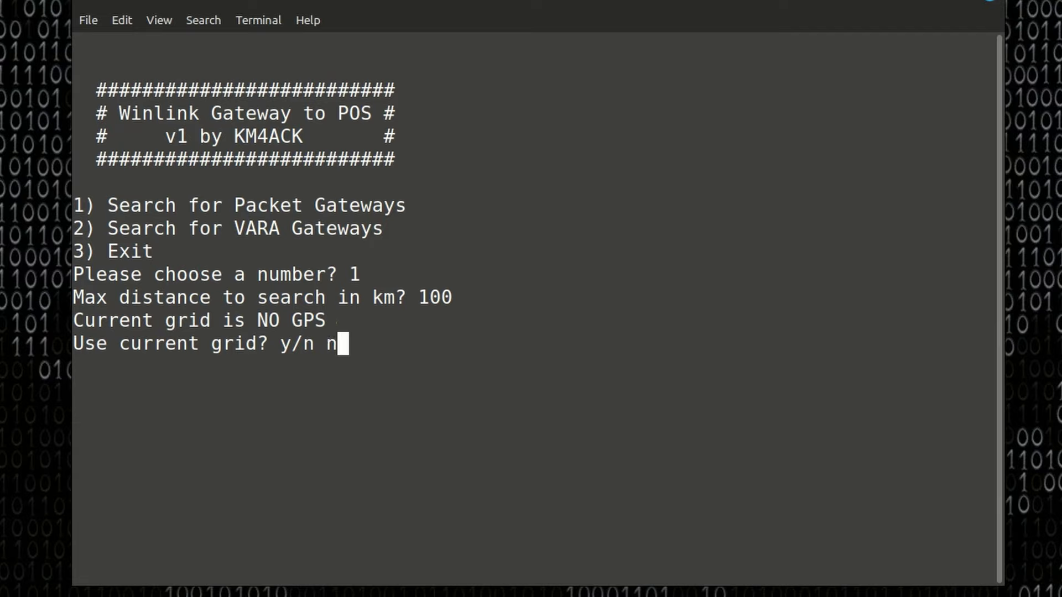
key("Return")
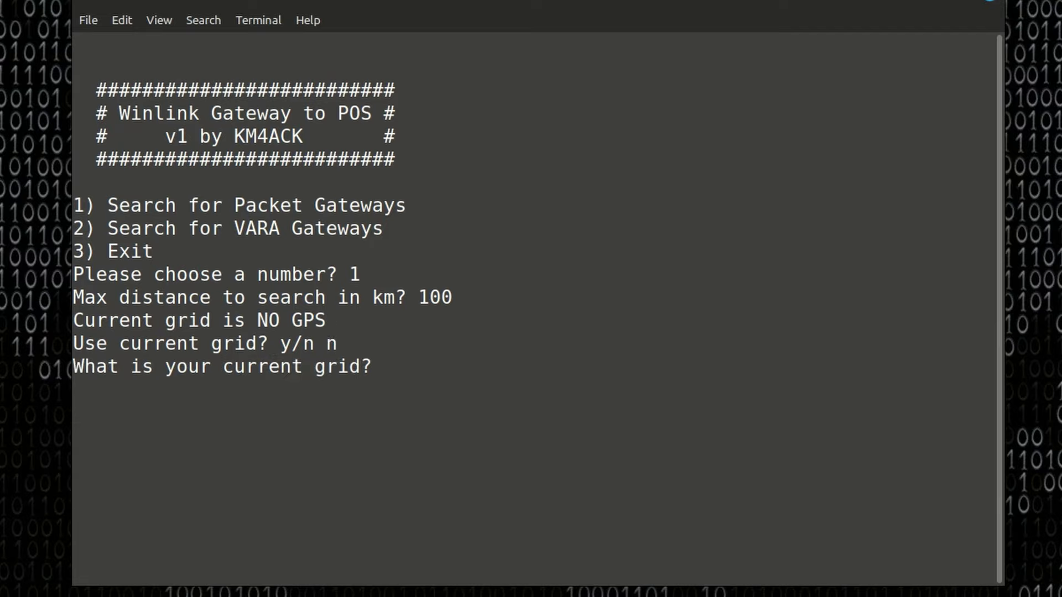
type("em65t")
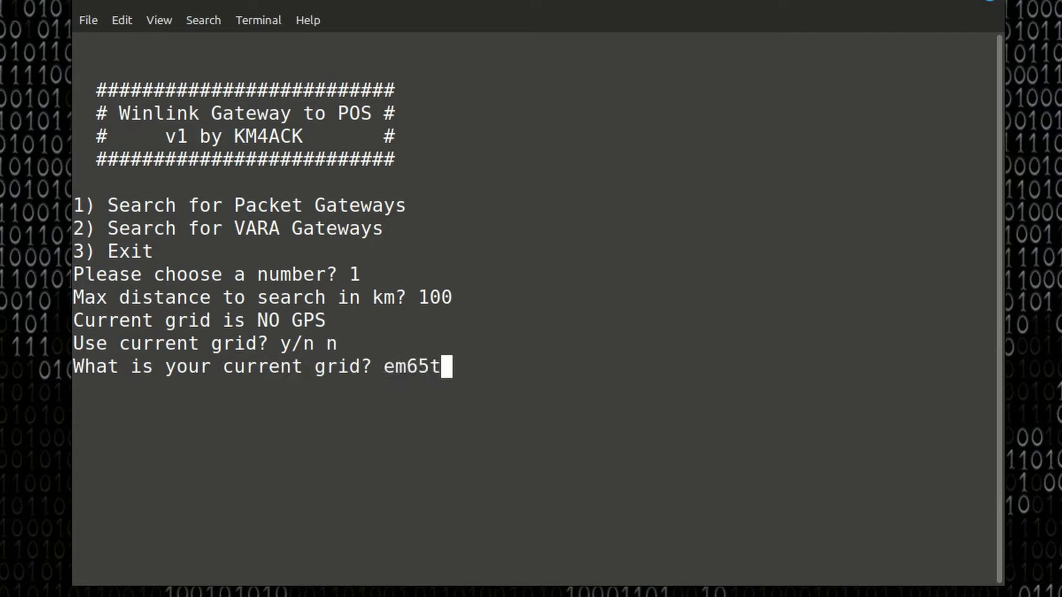
type("v")
key("Return")
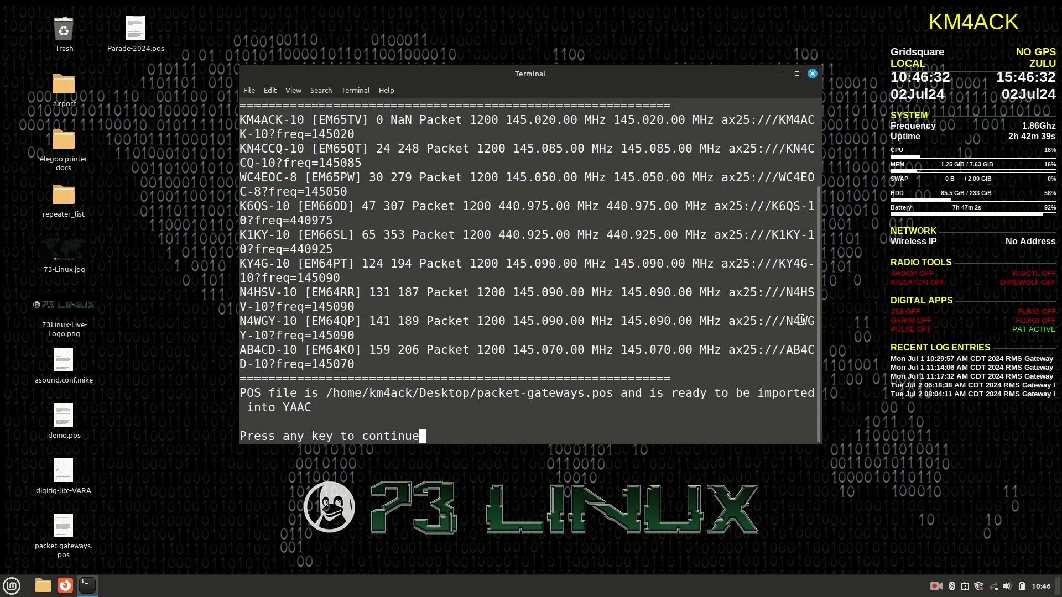
Step: Widen the terminal window to read the gateway list, and select the packet-gateways.pos file on the desktop
left_click_drag(822, 316, 966, 311)
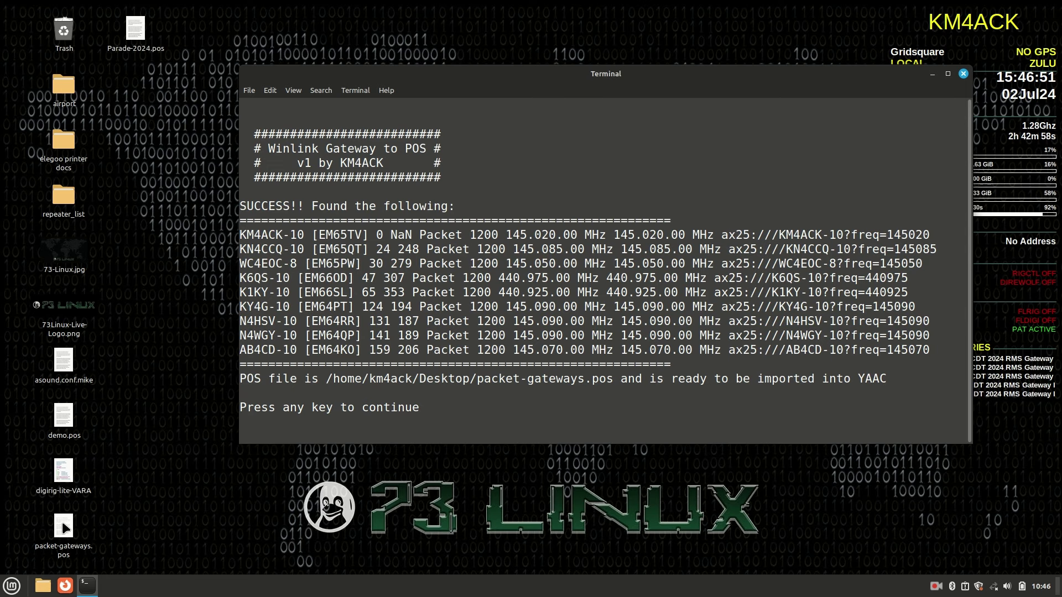
left_click(64, 529)
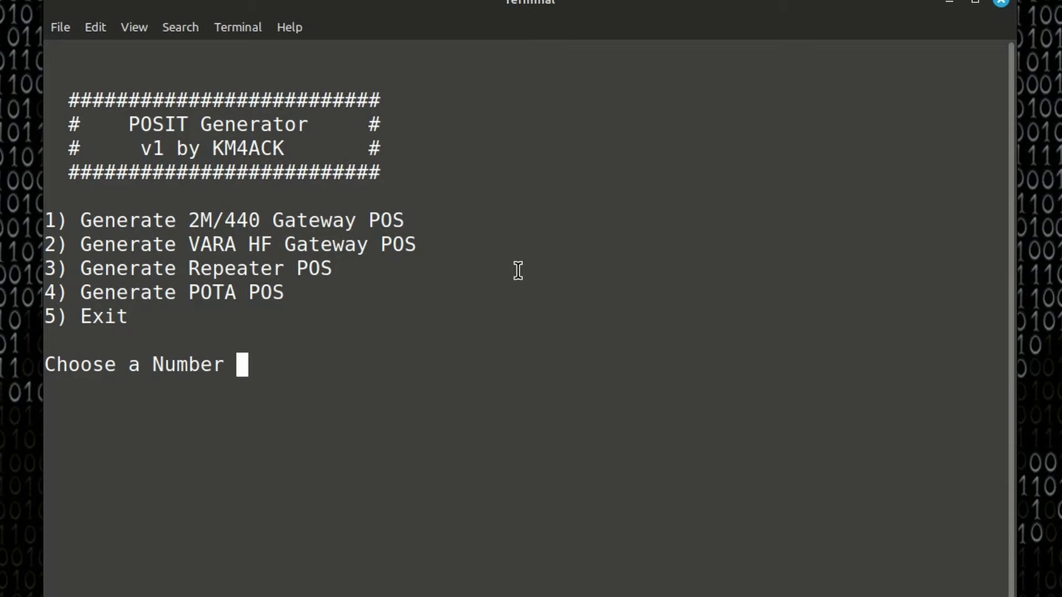
Step: Create a repeater POS file from the Tennessee state list for Rutherford county, highlight its file name and return to the generator's main menu
type("3")
key("Return")
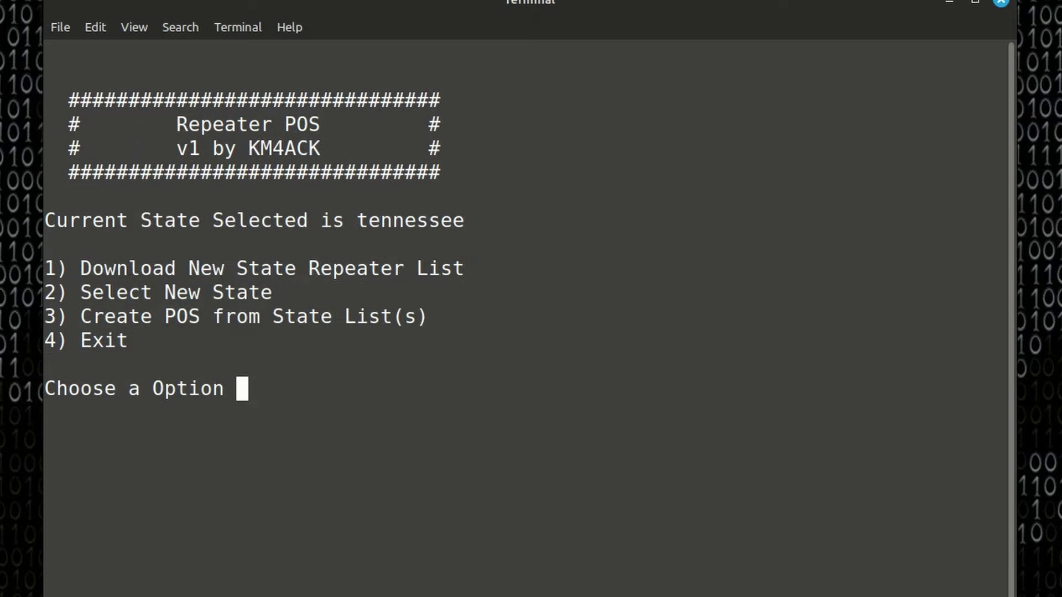
left_click_drag(464, 221, 357, 220)
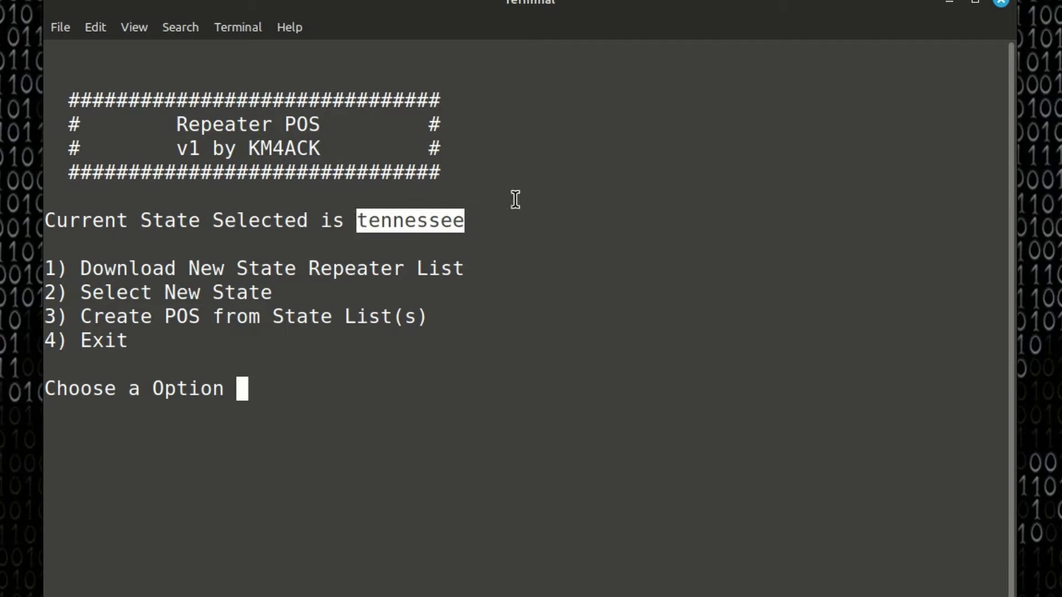
type("3")
key("Return")
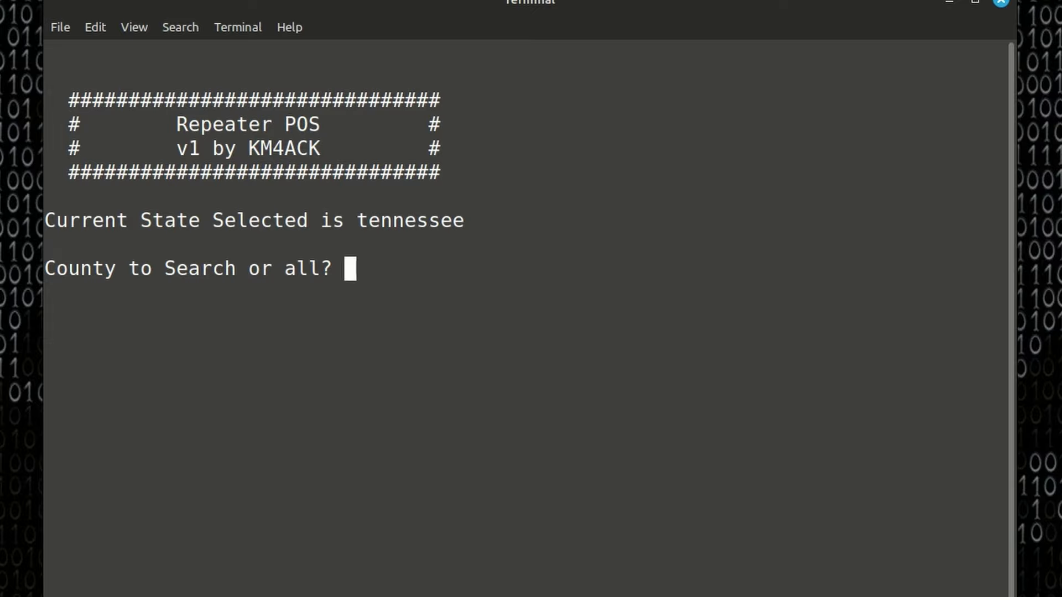
type("rutherford")
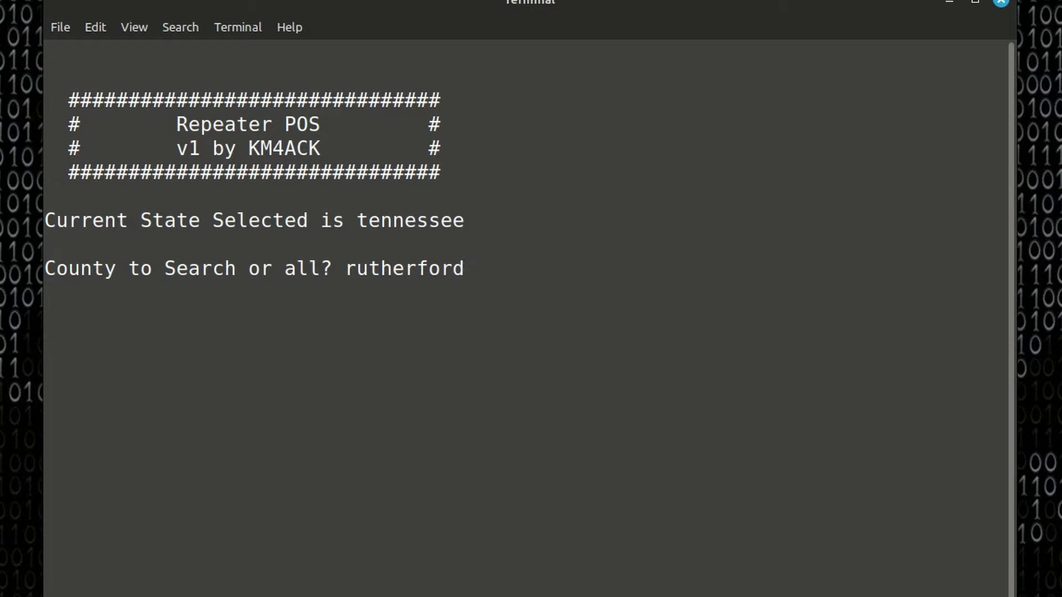
key("Return")
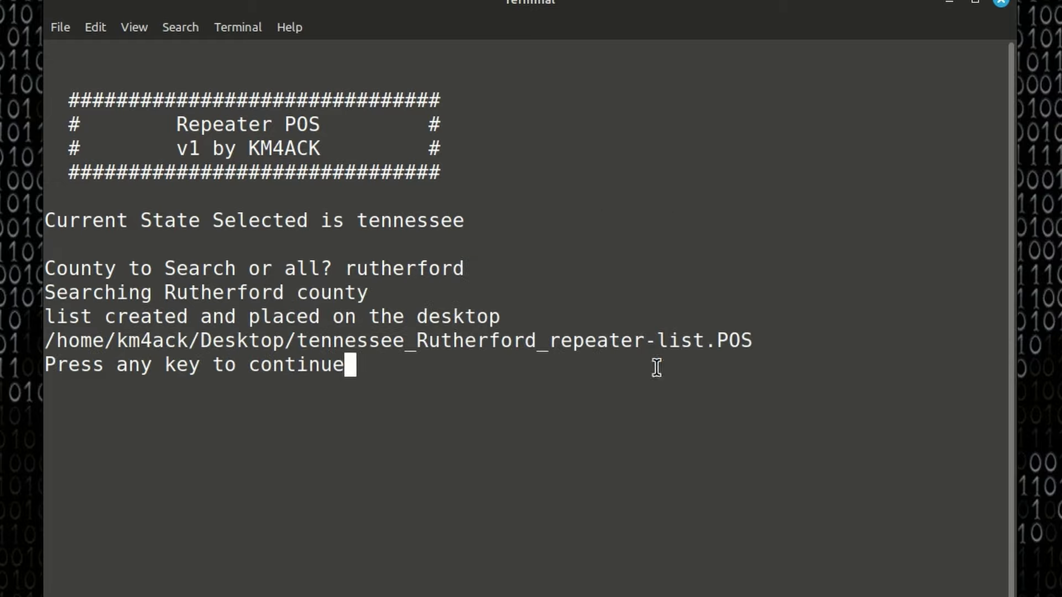
left_click_drag(755, 332, 297, 332)
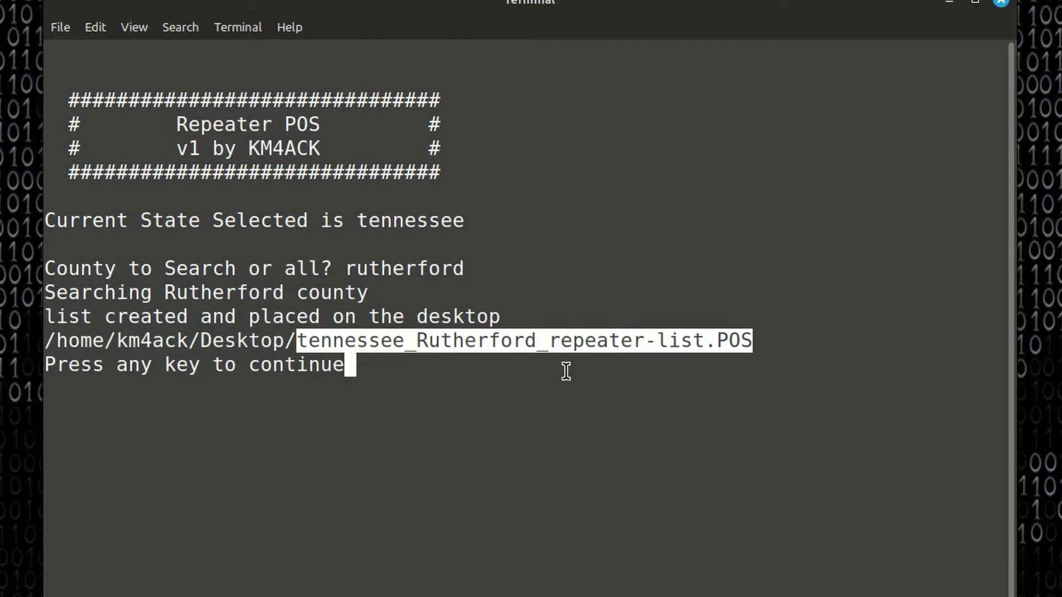
key("Return")
Step: Generate a POTA POS file for the state TN and highlight the path of the created file
type("4")
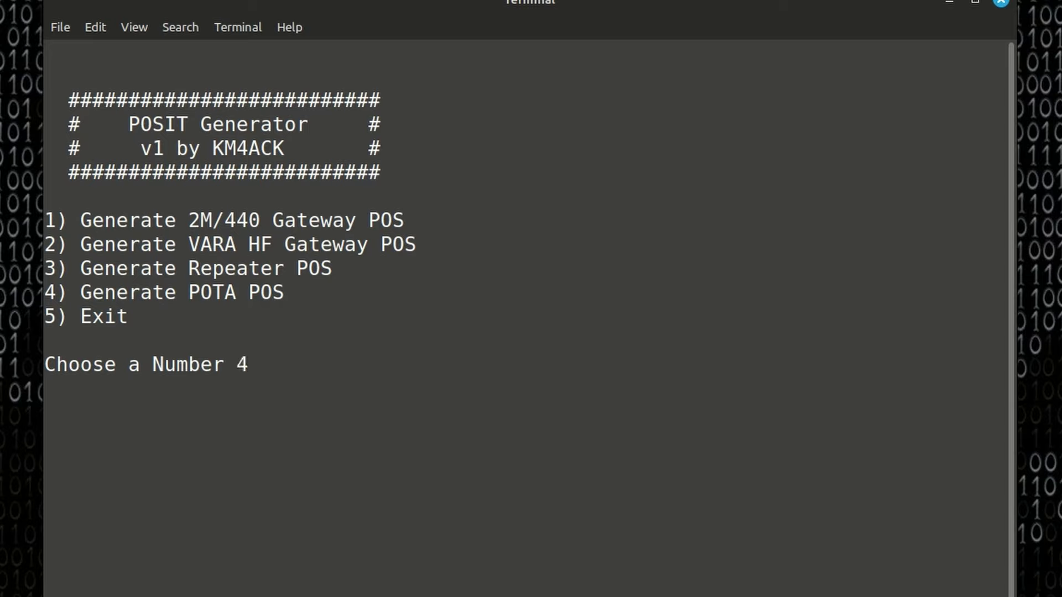
key("Return")
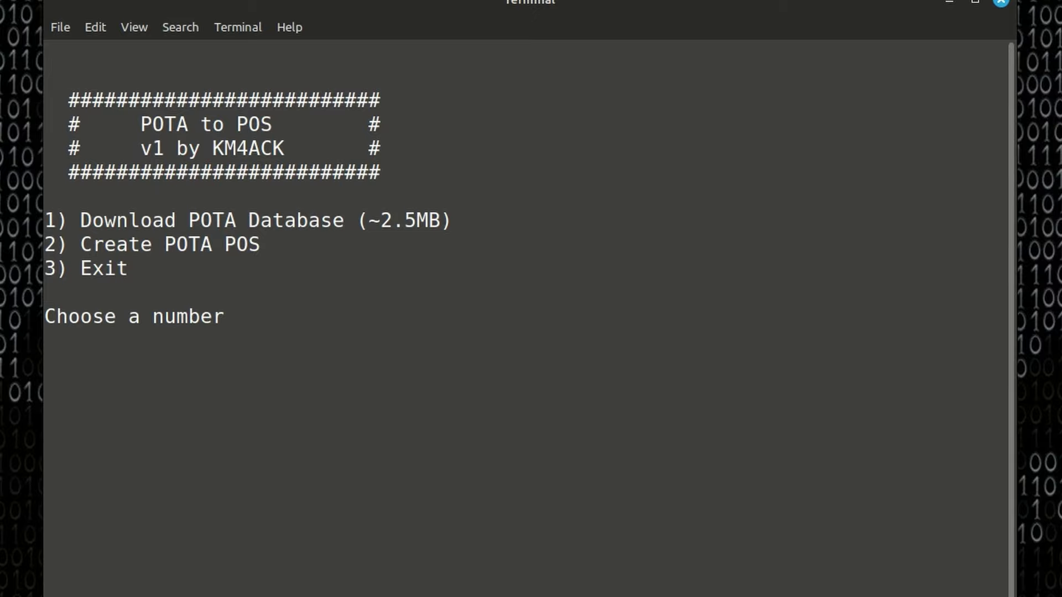
type("2")
key("Return")
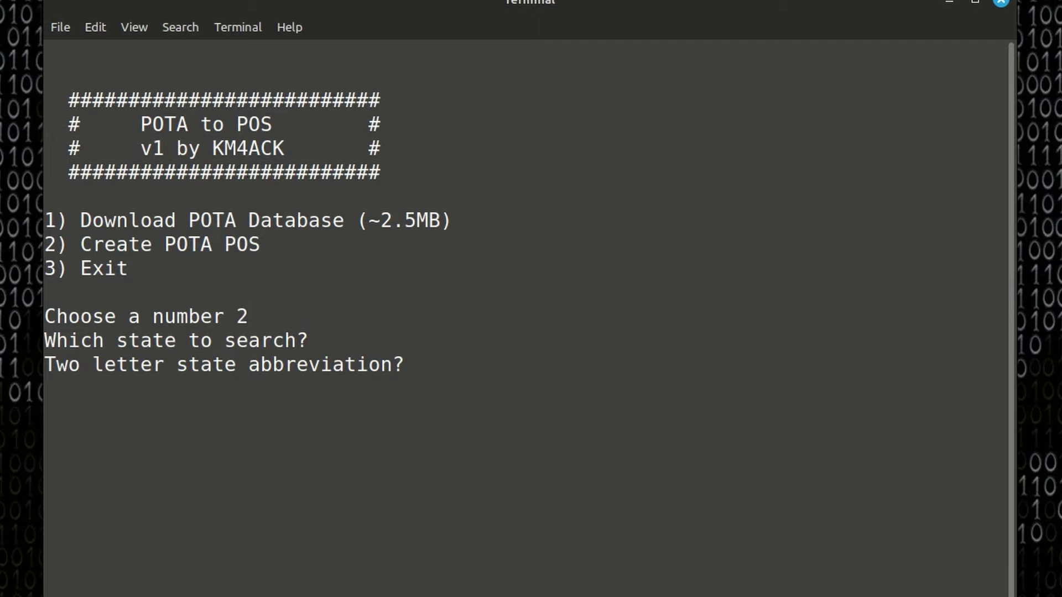
type("tn")
key("Return")
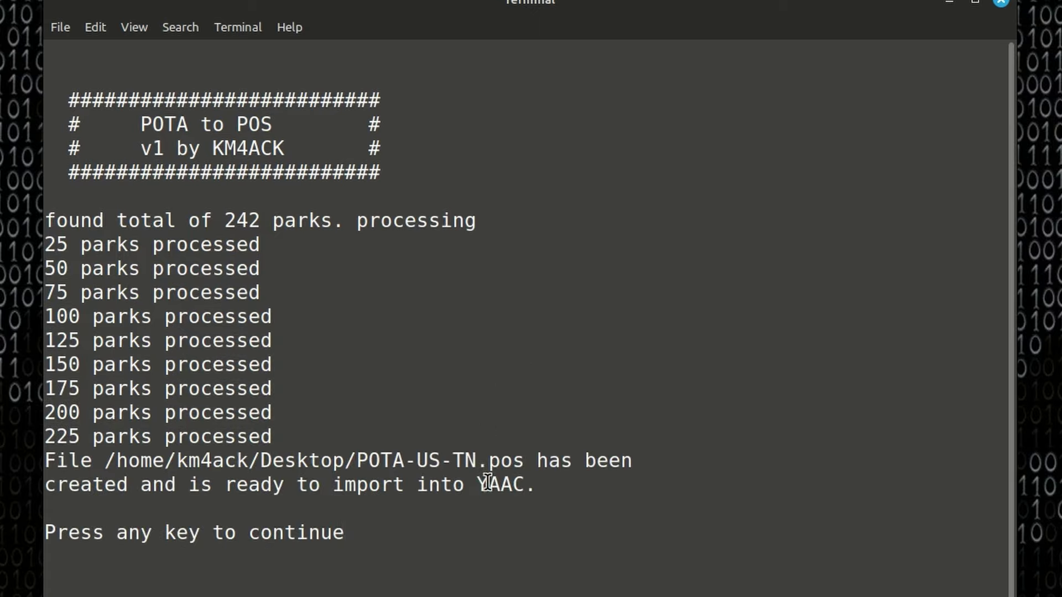
left_click_drag(530, 459, 100, 461)
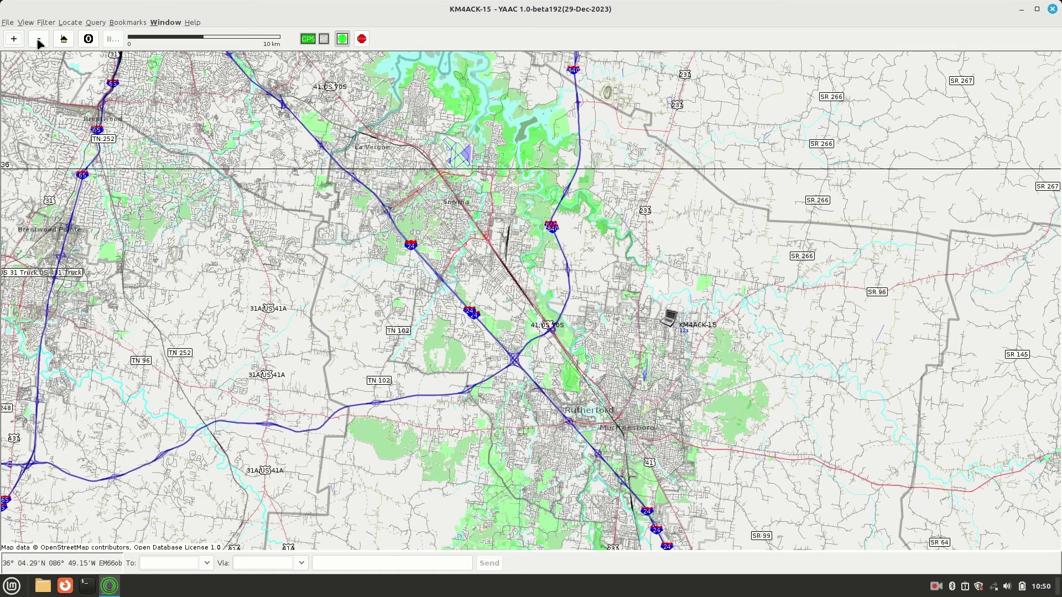
Step: In YAAC, load packet-gateways.pos from the Desktop folder as objects and items, keeping the PRIVATE scope
left_click(10, 24)
mouse_move(20, 36)
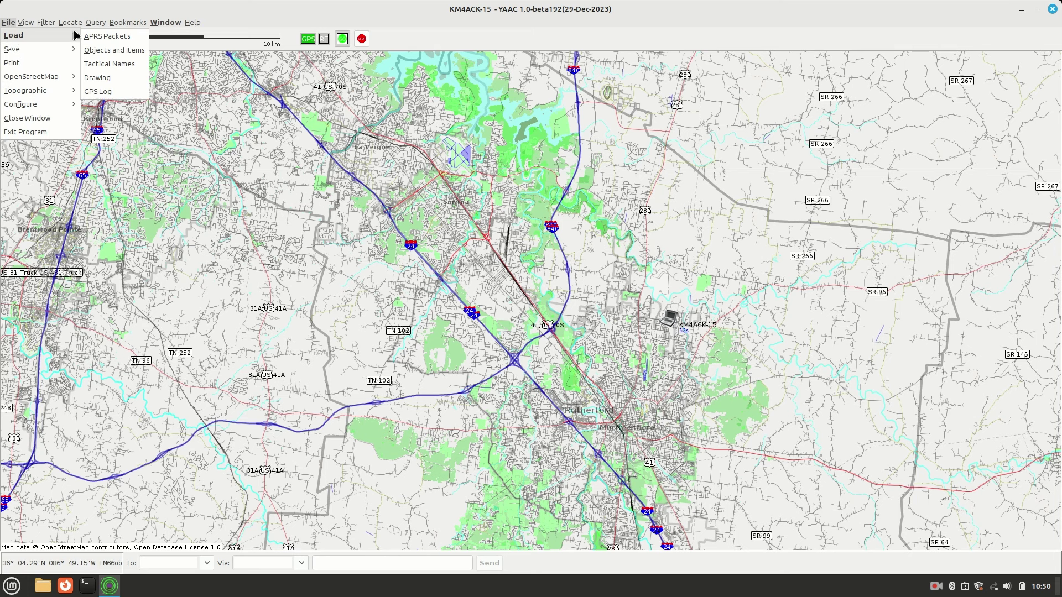
left_click(97, 50)
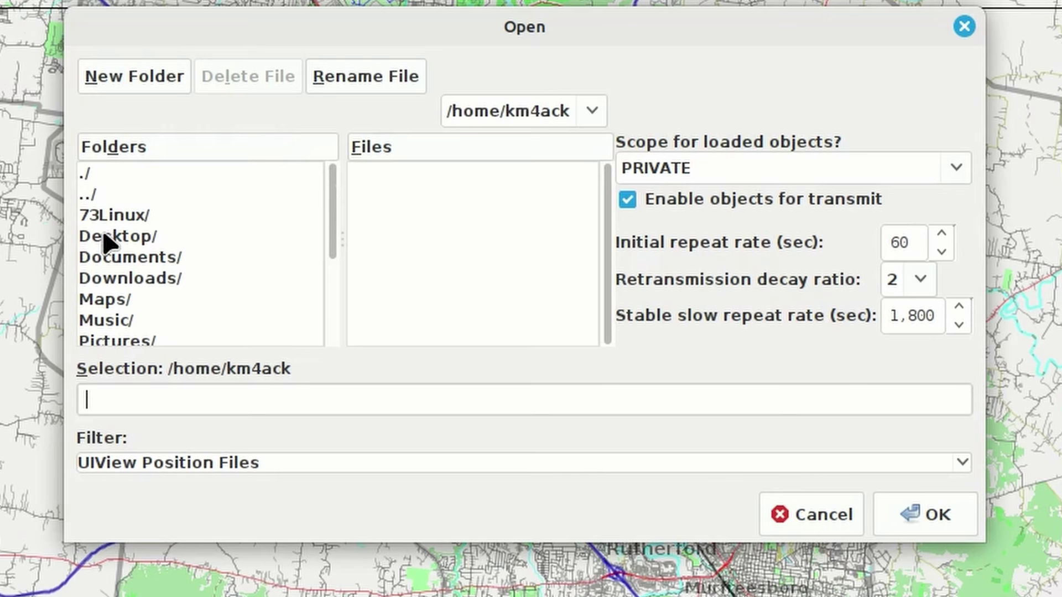
double_click(108, 242)
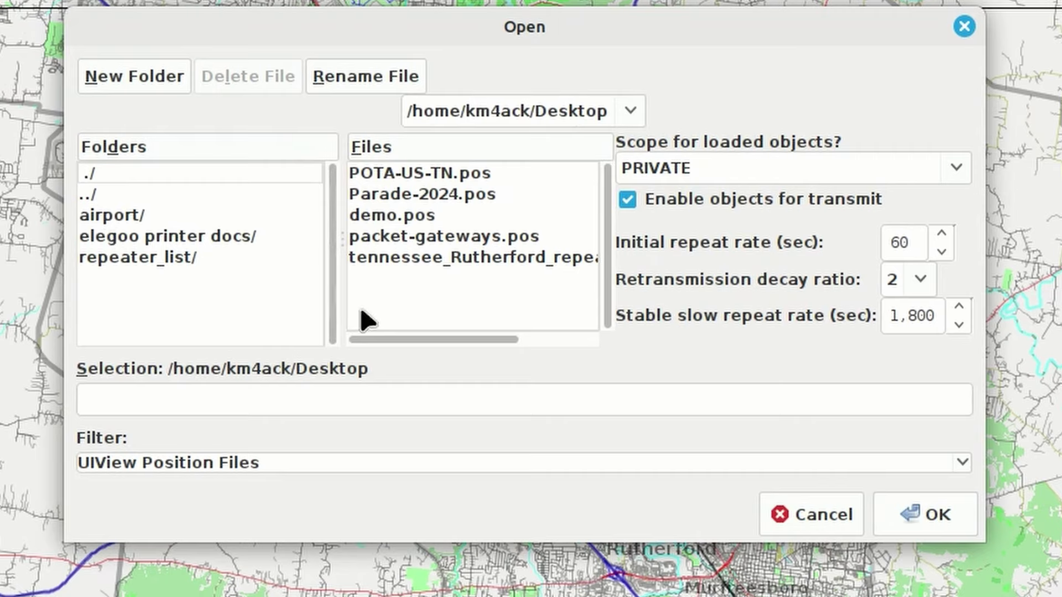
left_click(446, 238)
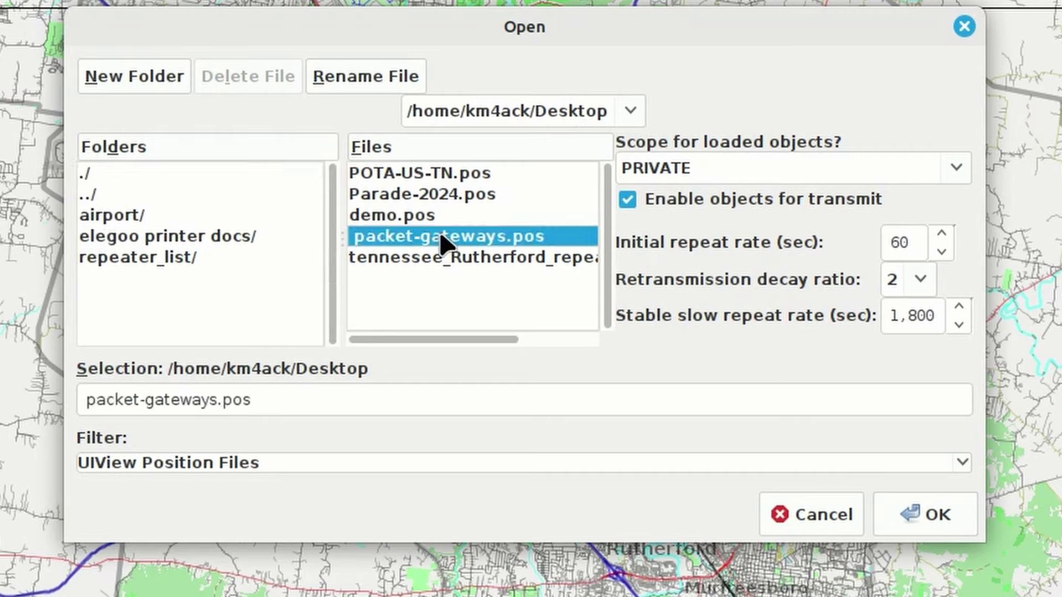
left_click(927, 520)
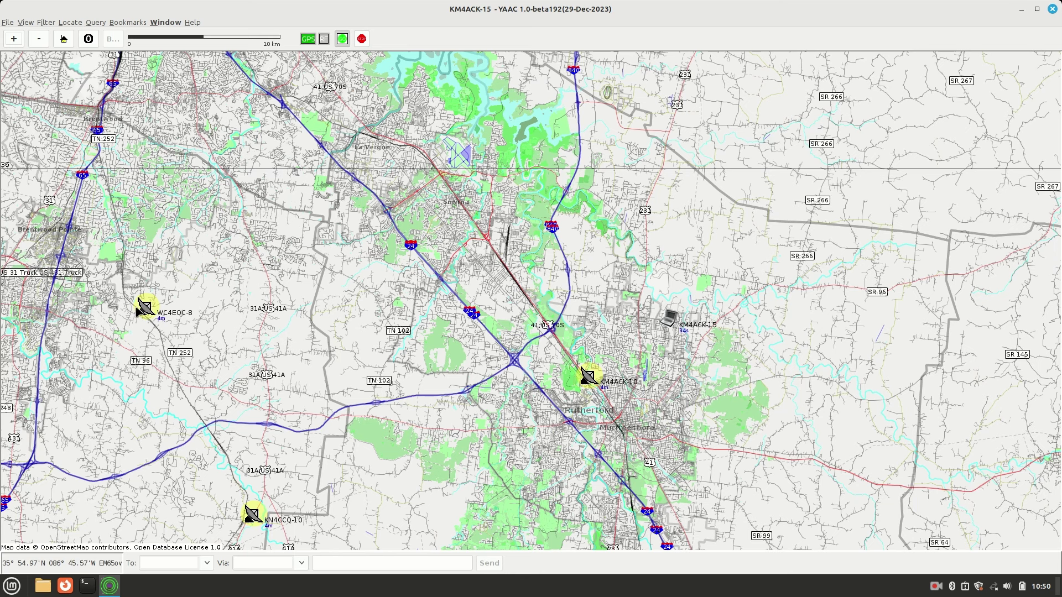
Step: View the details of the WC4EOC-8 gateway on the map and close its information popup
left_click(142, 304)
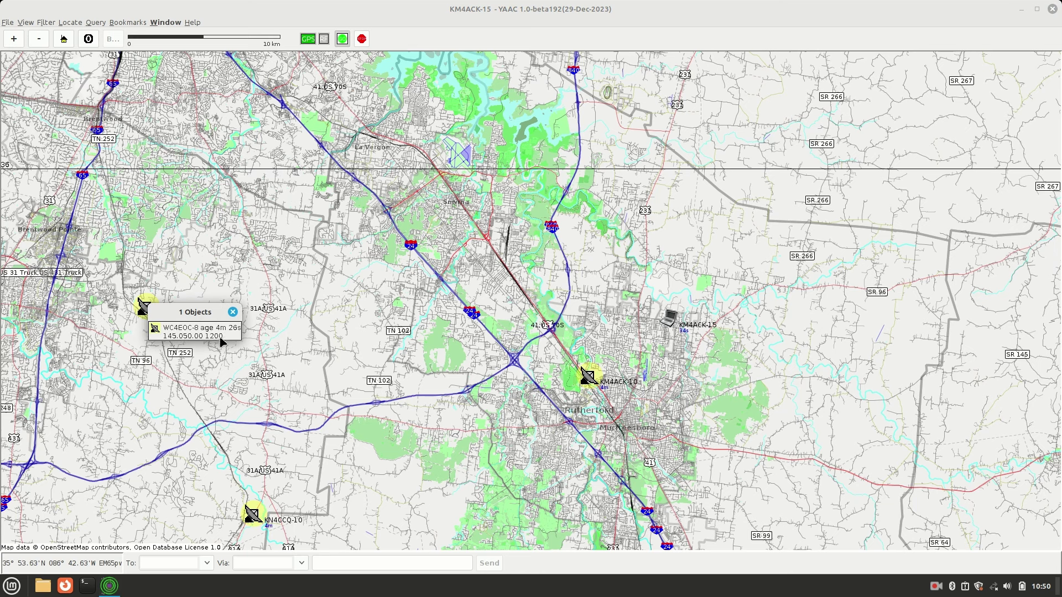
left_click(232, 312)
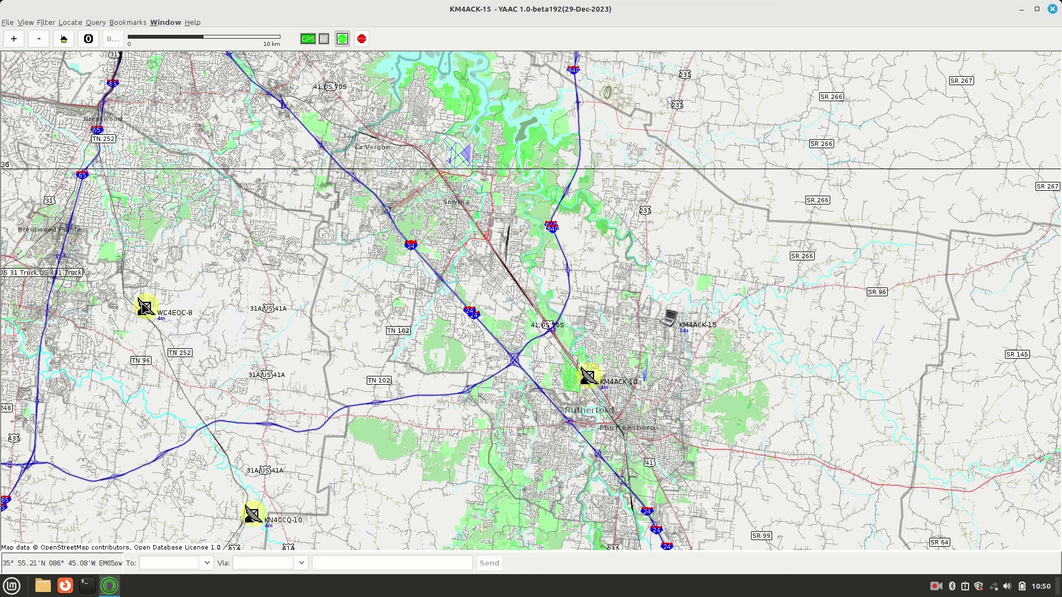
Step: Examine the line-of-sight elevation profile from the own station to the WC4EOC-8 gateway and close the view
right_click(145, 308)
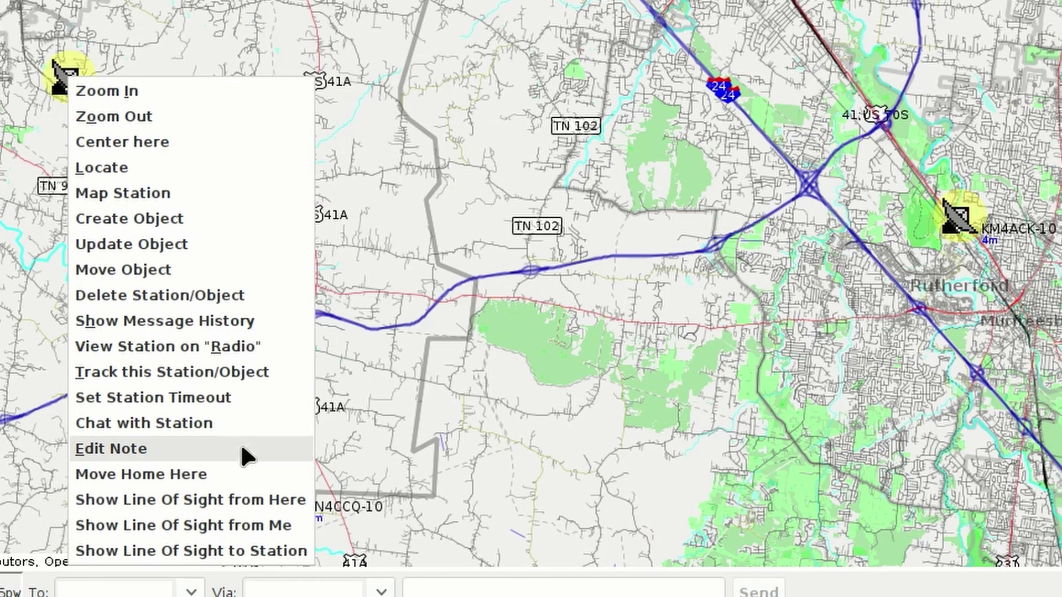
left_click(175, 527)
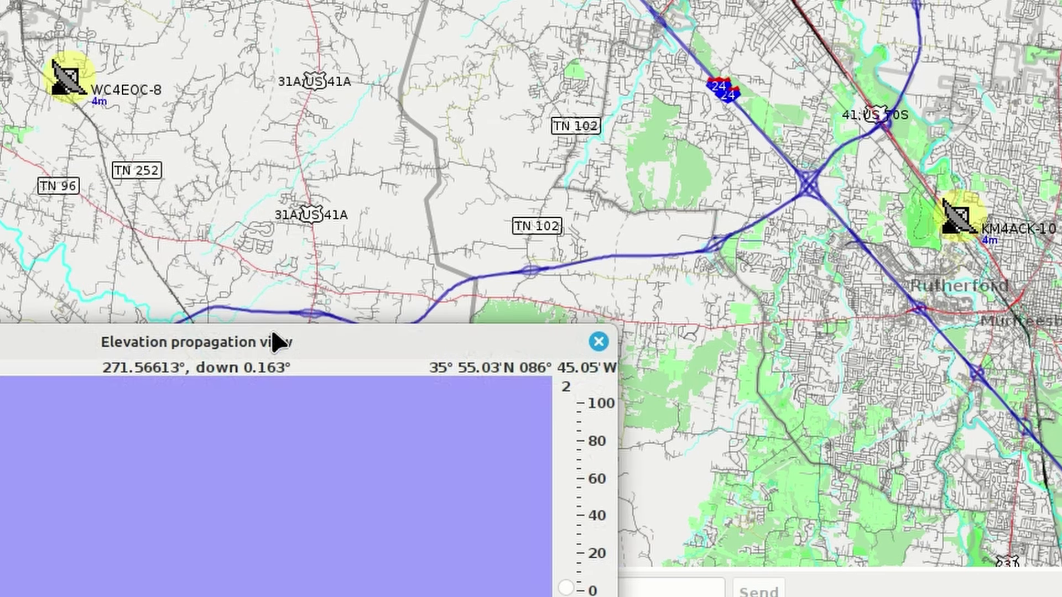
left_click_drag(275, 346, 830, 0)
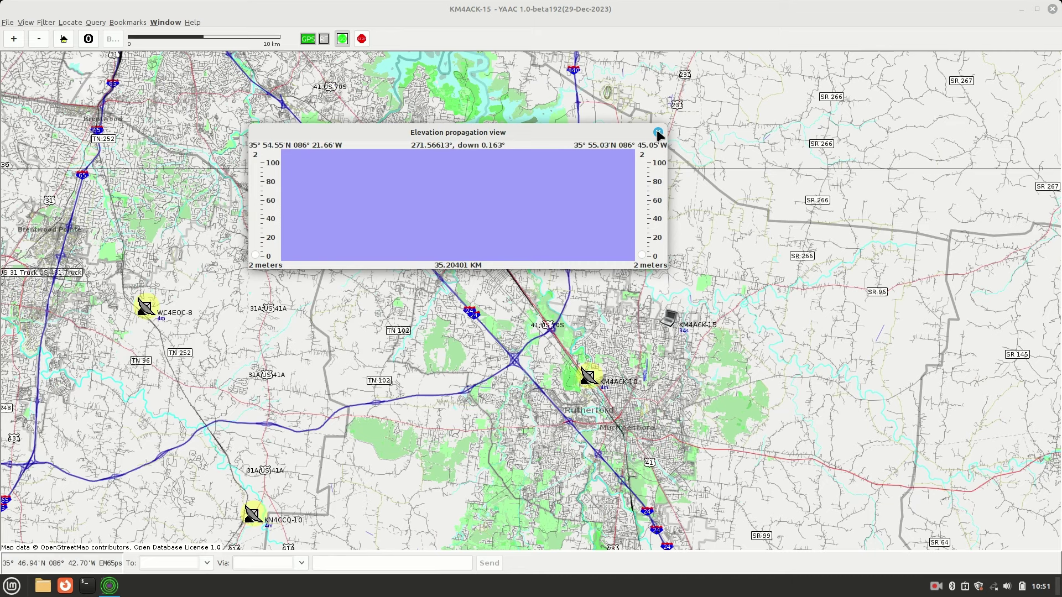
left_click(659, 135)
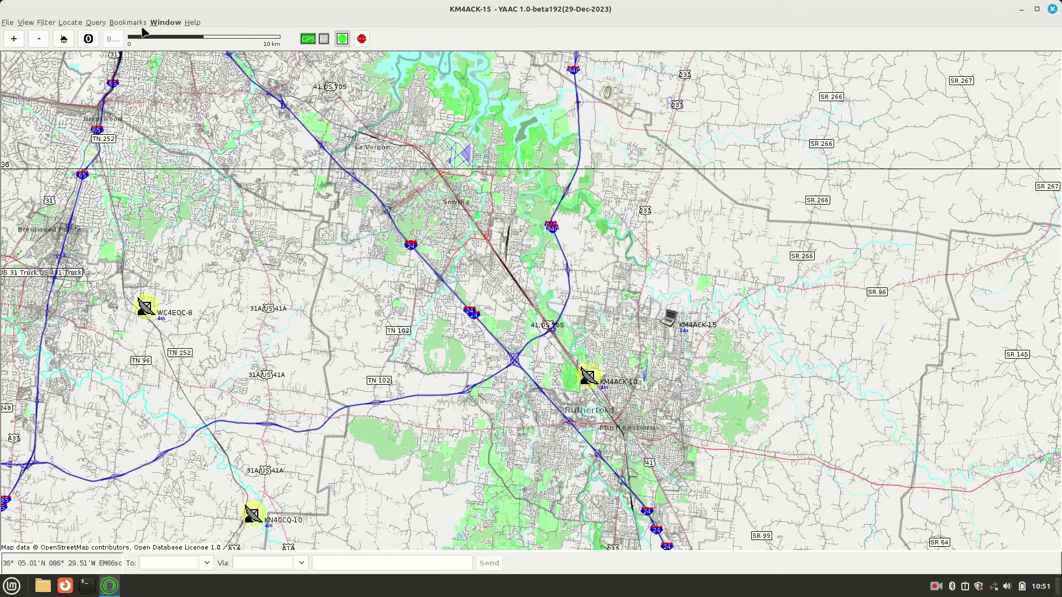
Step: Load tennessee_Rutherford_repeater-list.POS from the Desktop folder as objects and items on the map
left_click(9, 23)
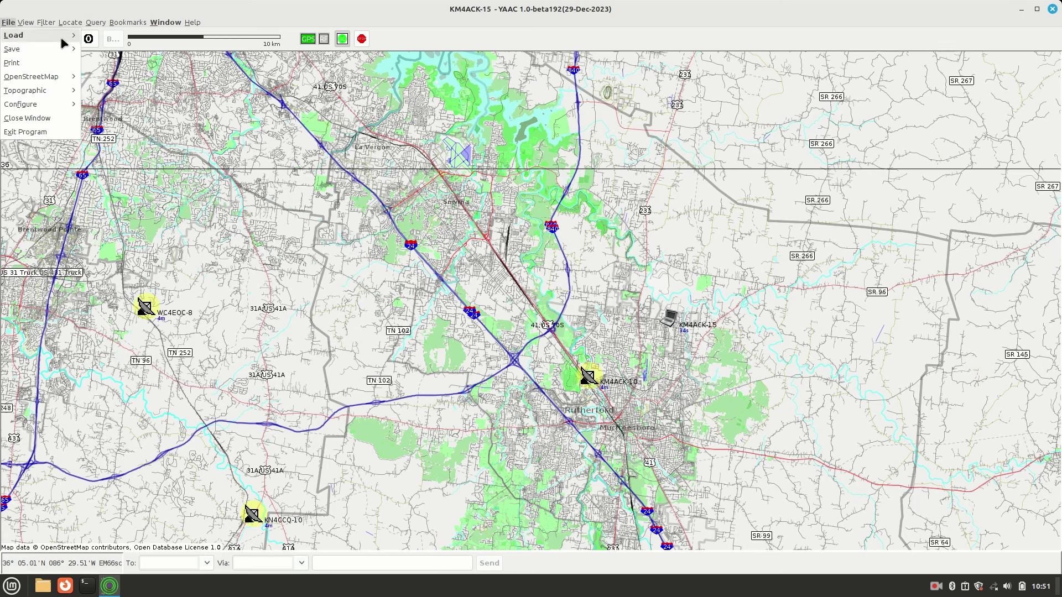
mouse_move(63, 38)
left_click(97, 53)
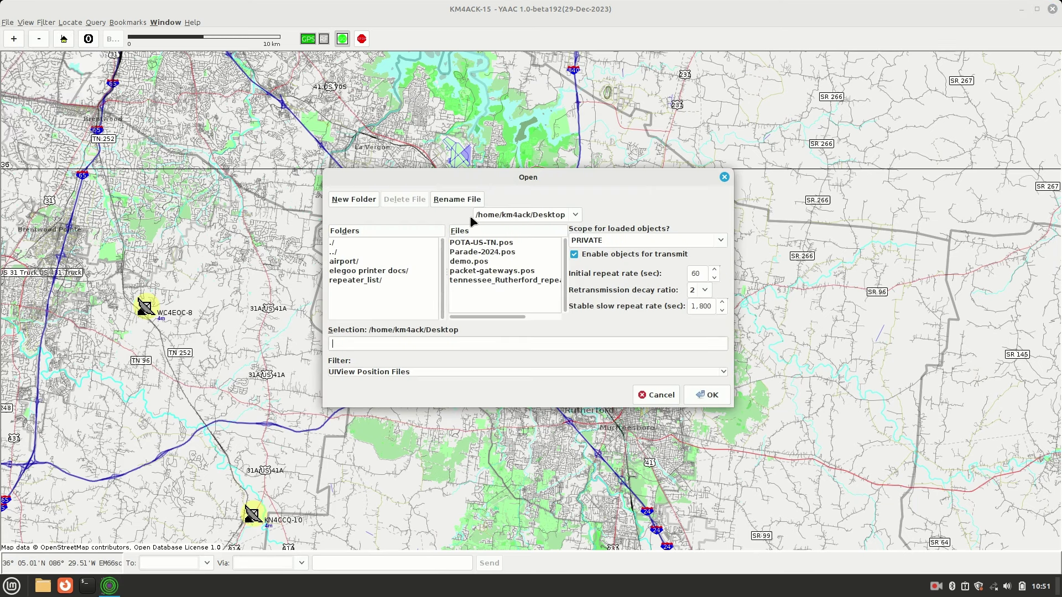
left_click(484, 281)
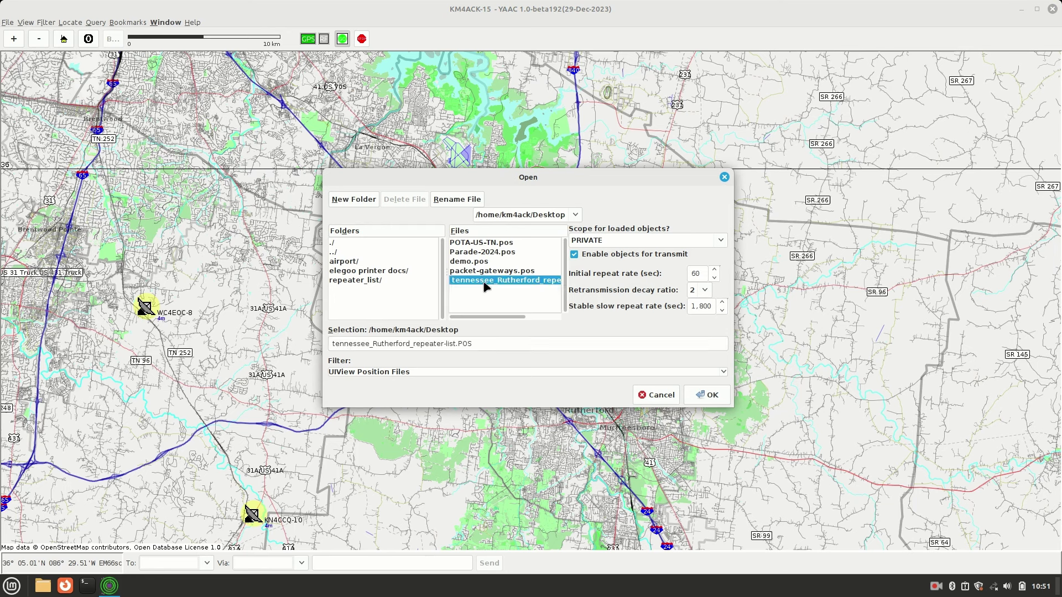
left_click(707, 395)
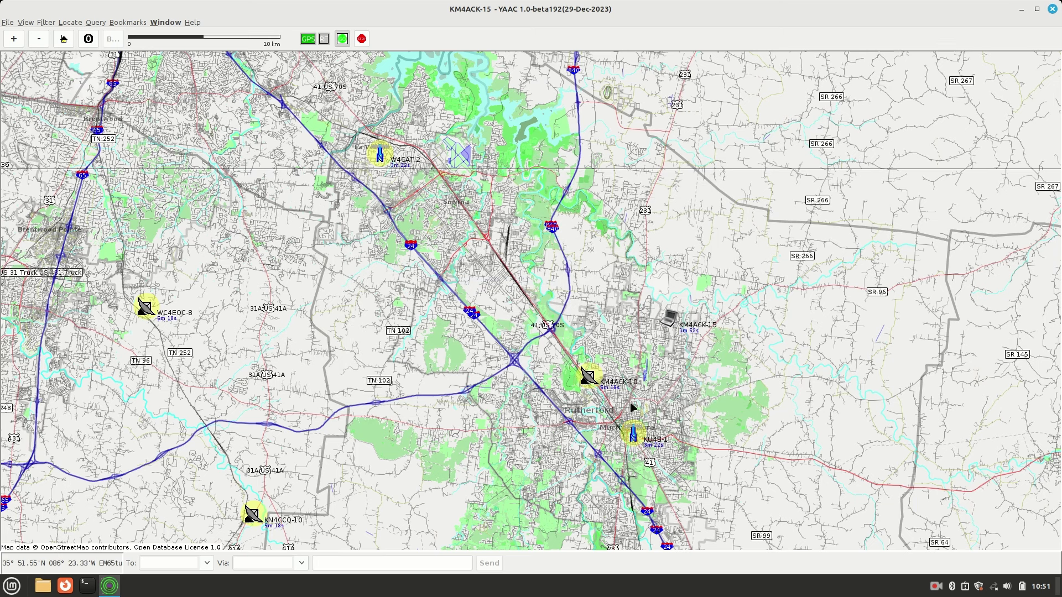
Step: View the details of the KU4B-1 and W4CAT-2 repeaters on the map and dismiss the information popup
left_click(633, 437)
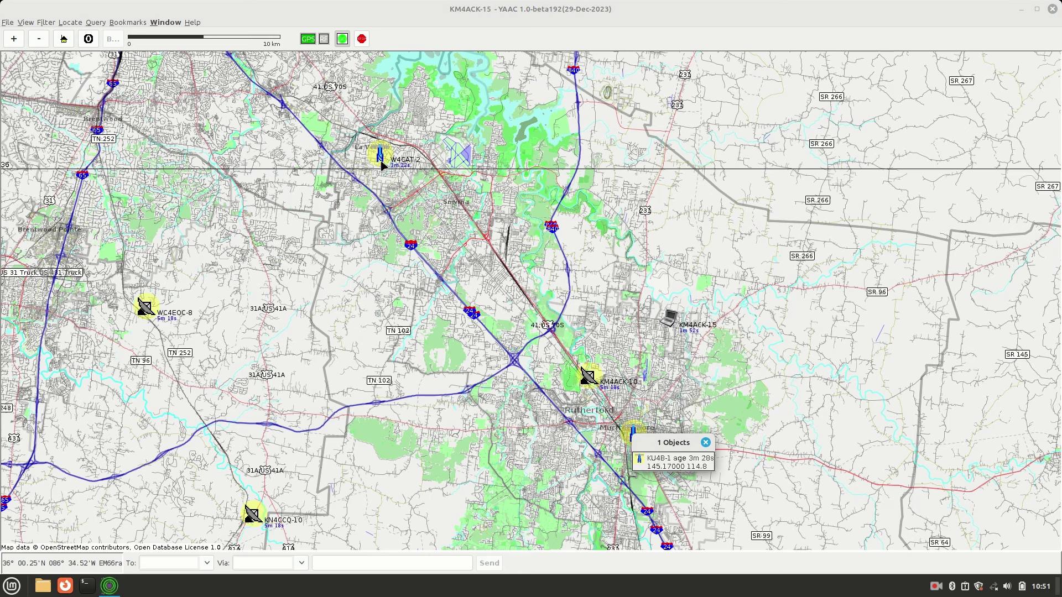
left_click(379, 154)
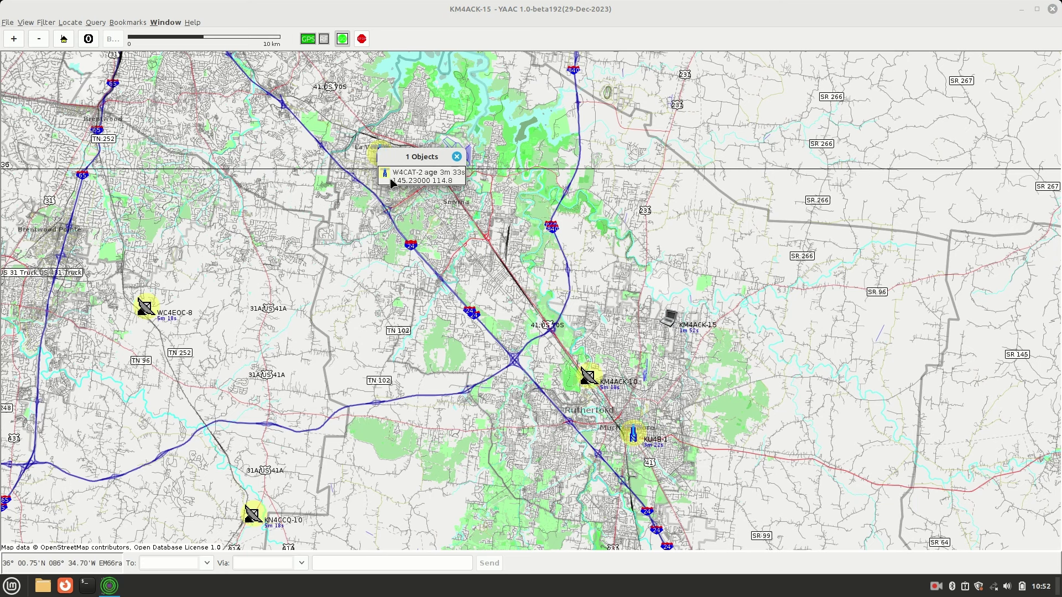
left_click(507, 234)
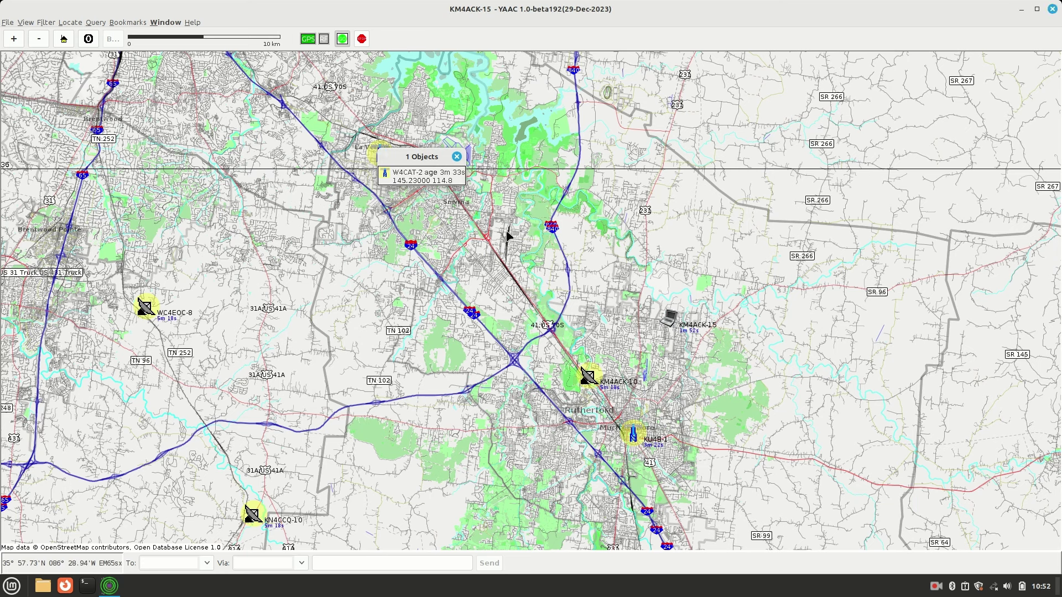
Step: Load POTA-US-TN.pos from the Desktop folder as objects and items with the PRIVATE scope
left_click(9, 22)
mouse_move(17, 35)
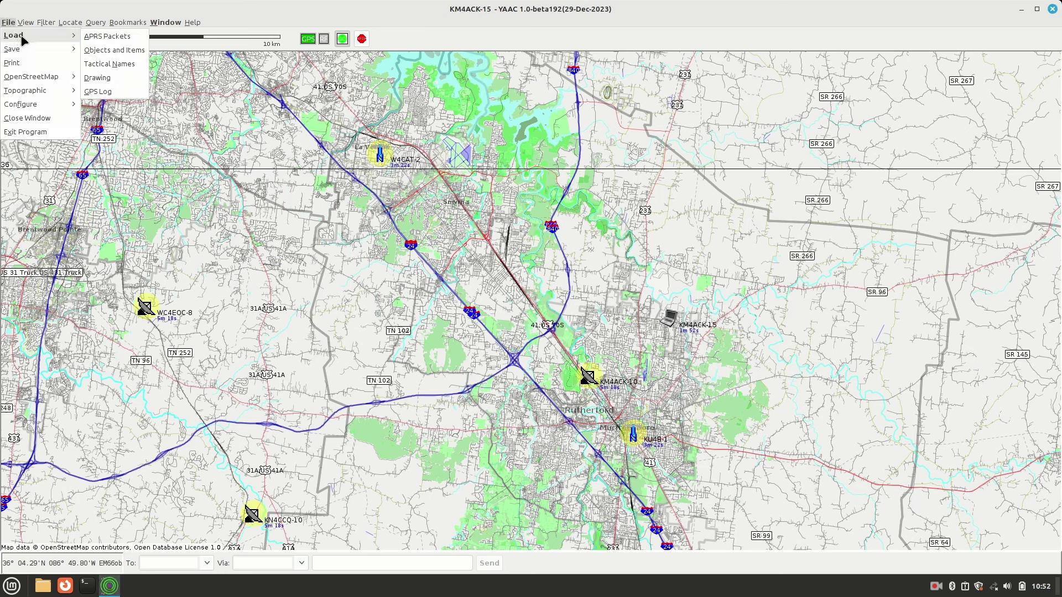
left_click(114, 51)
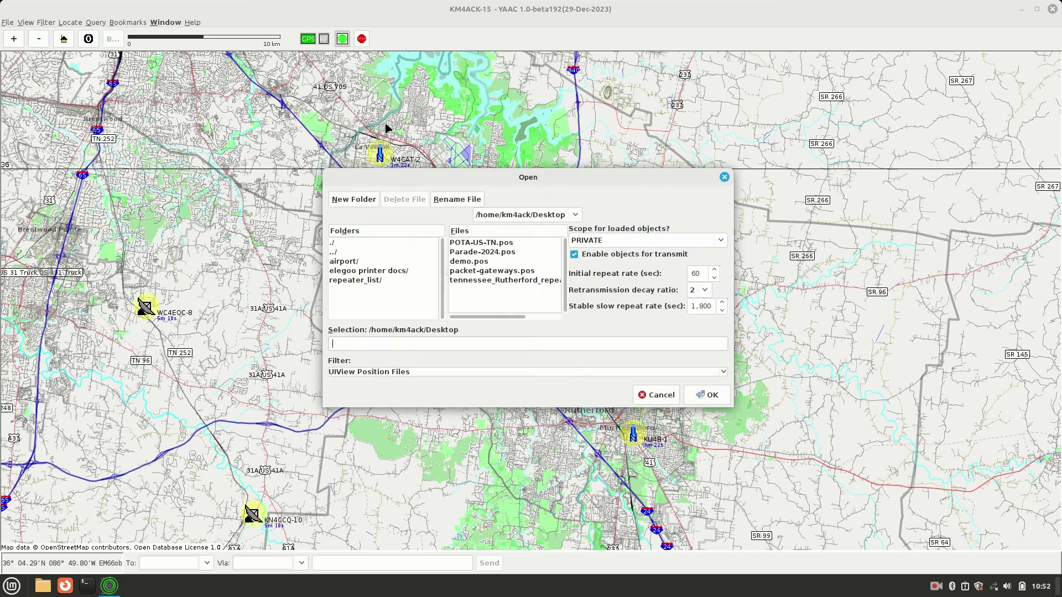
left_click(489, 243)
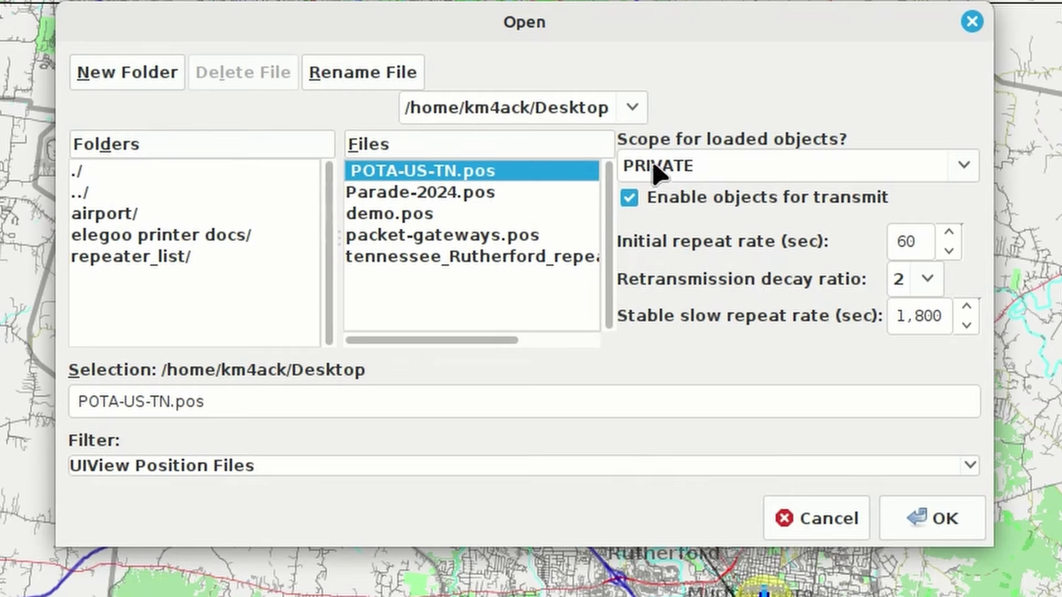
left_click(722, 164)
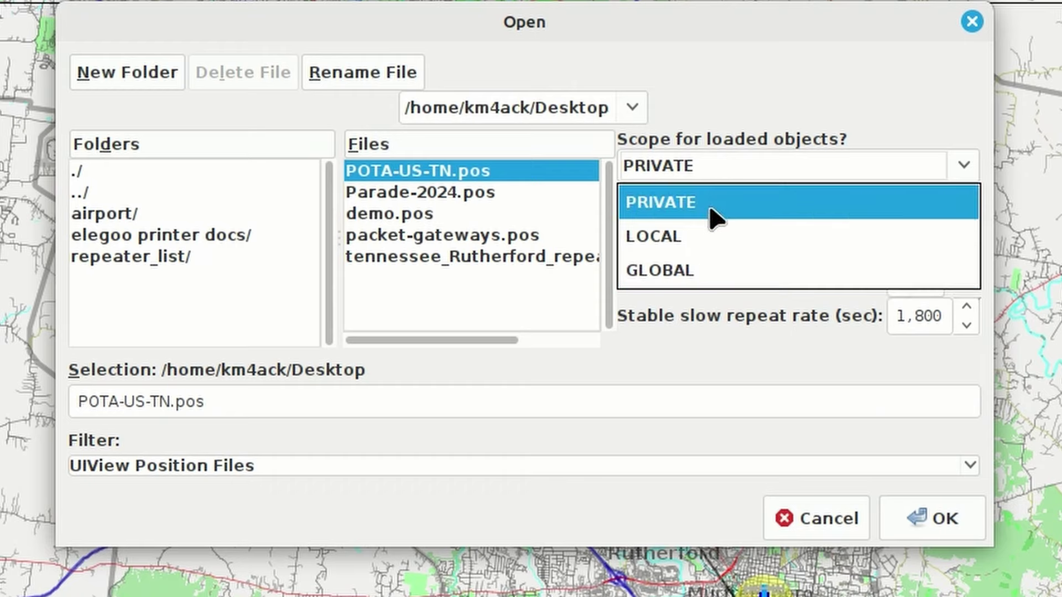
left_click(717, 217)
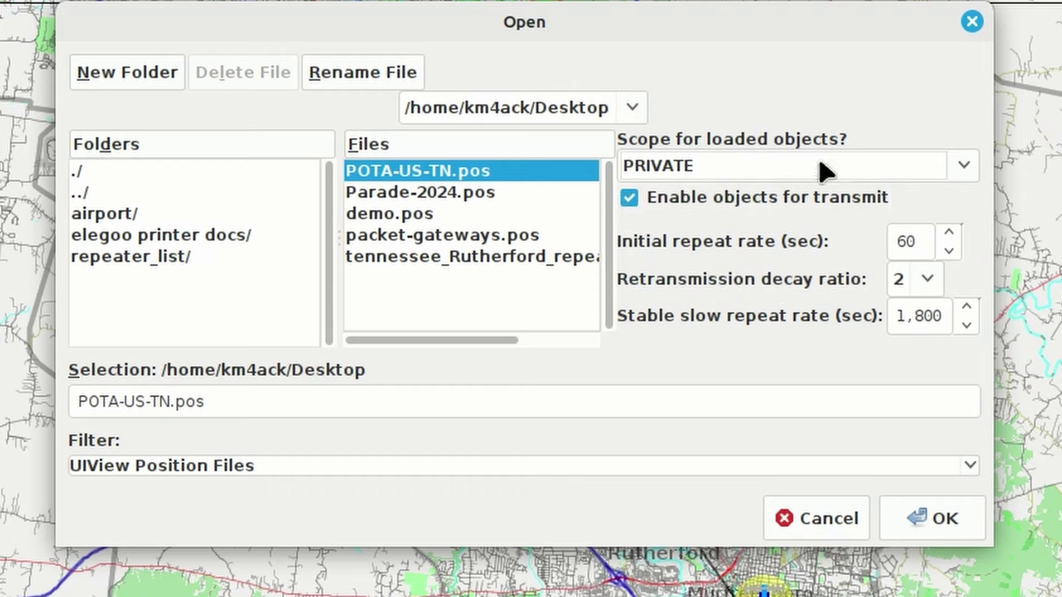
left_click(952, 521)
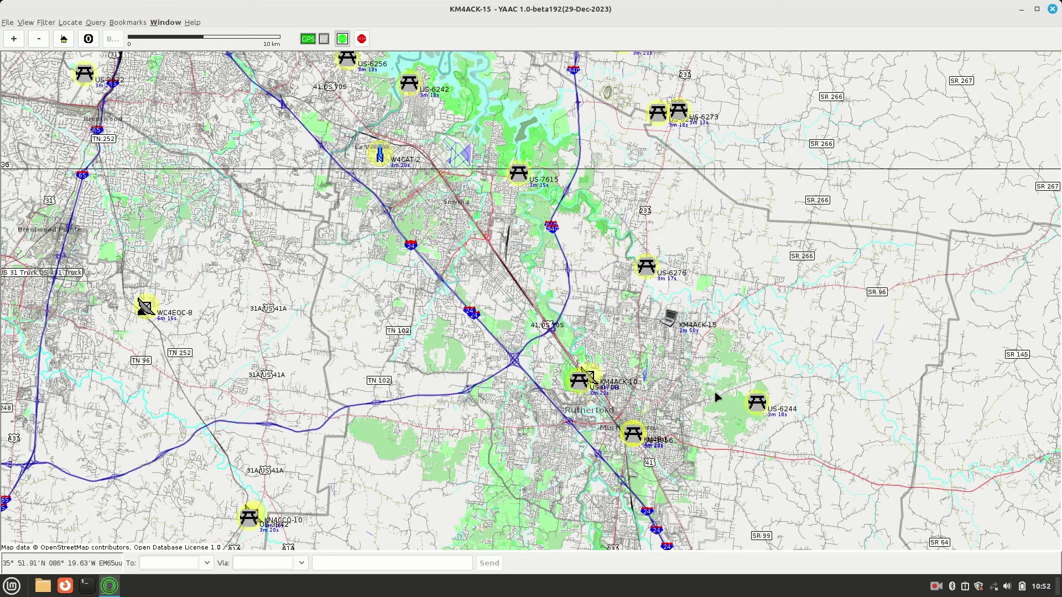
Step: View the details of the US-6276 park on the map and close its information popup
left_click(649, 268)
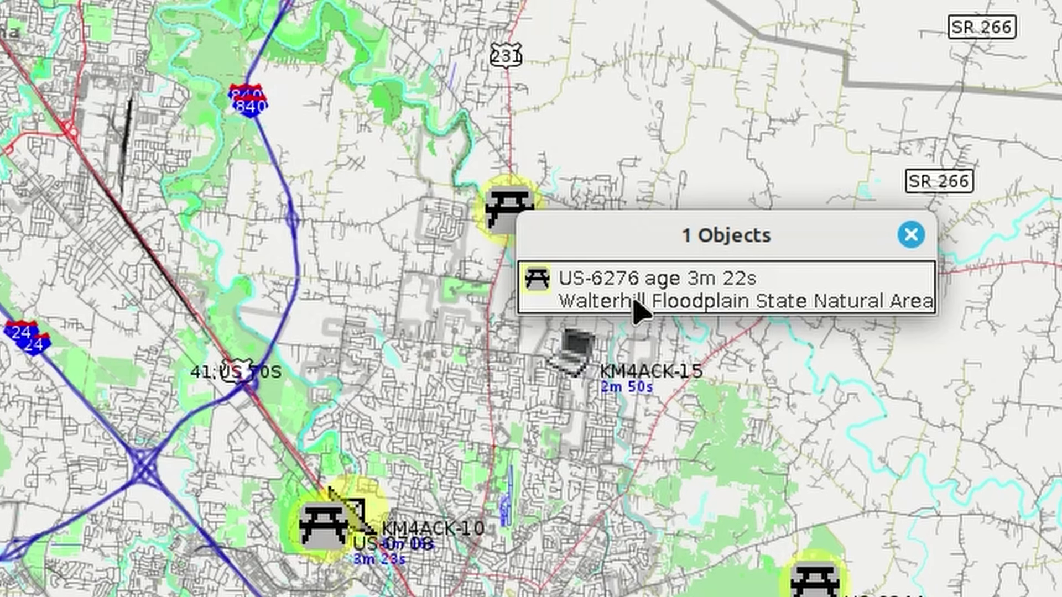
left_click(911, 236)
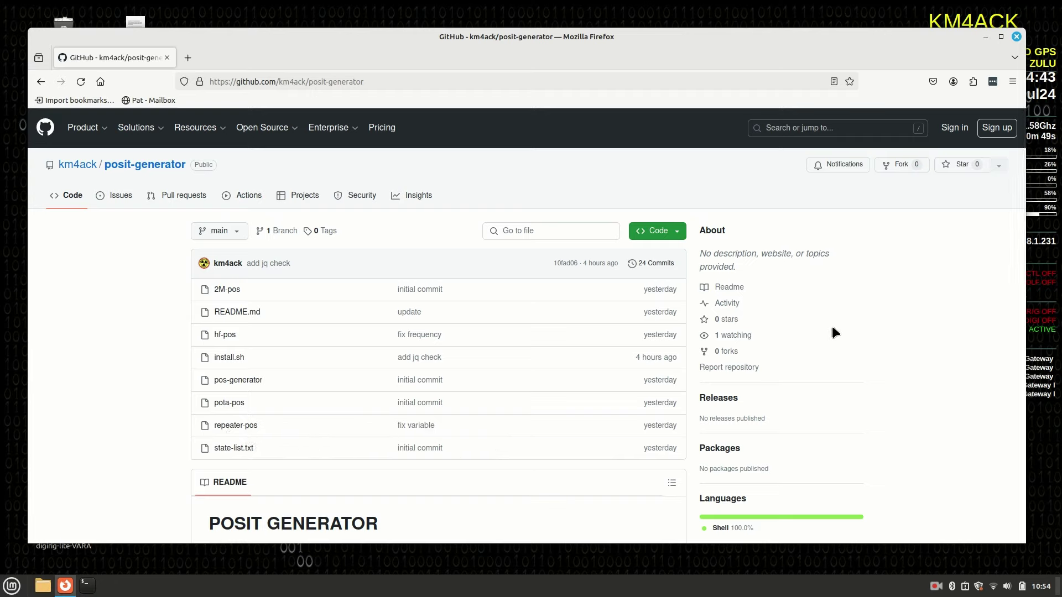
Step: Copy the install command from the README of the km4ack/posit-generator GitHub page in Firefox and run it in a terminal
scroll(916, 340, "down", 10)
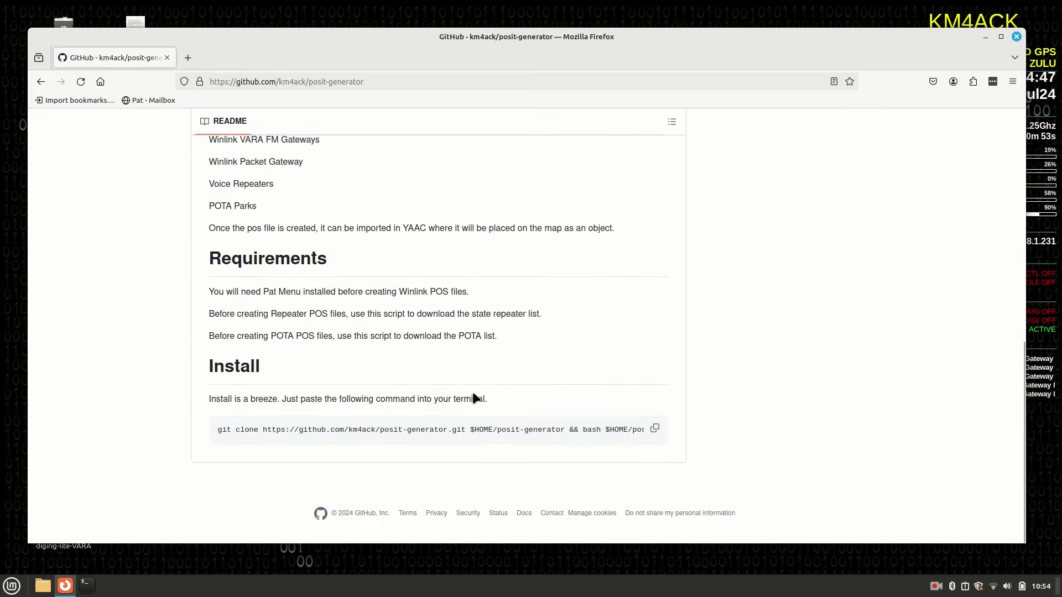
left_click(656, 430)
left_click(87, 587)
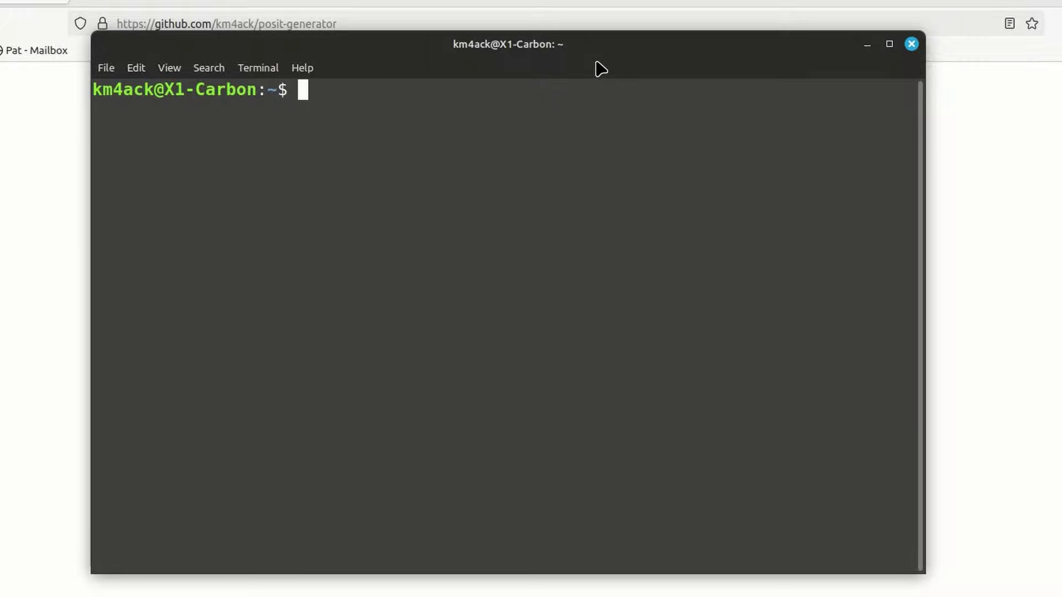
key("ctrl+shift+v")
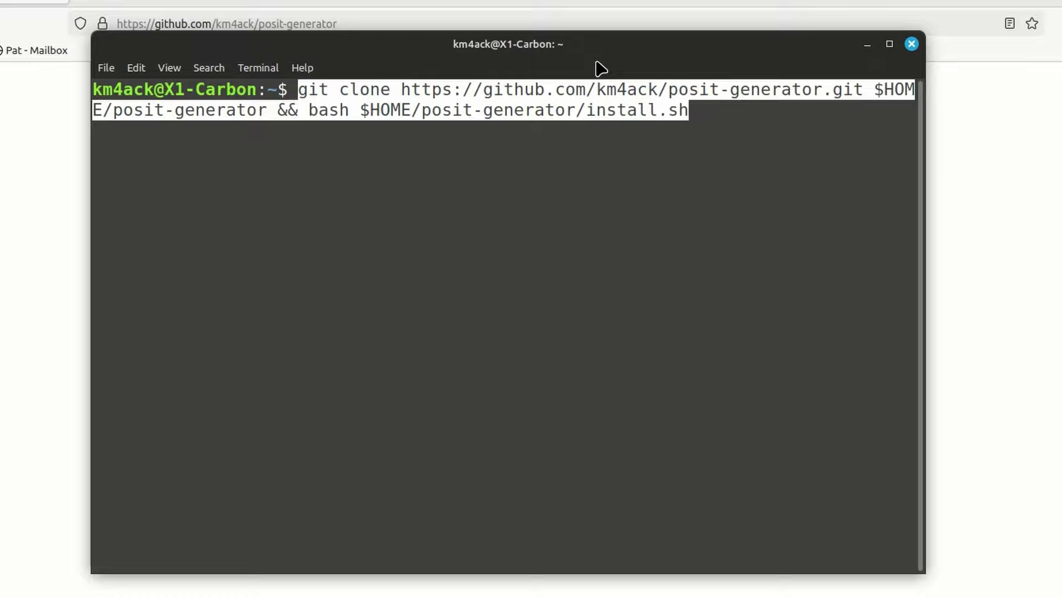
key("Return")
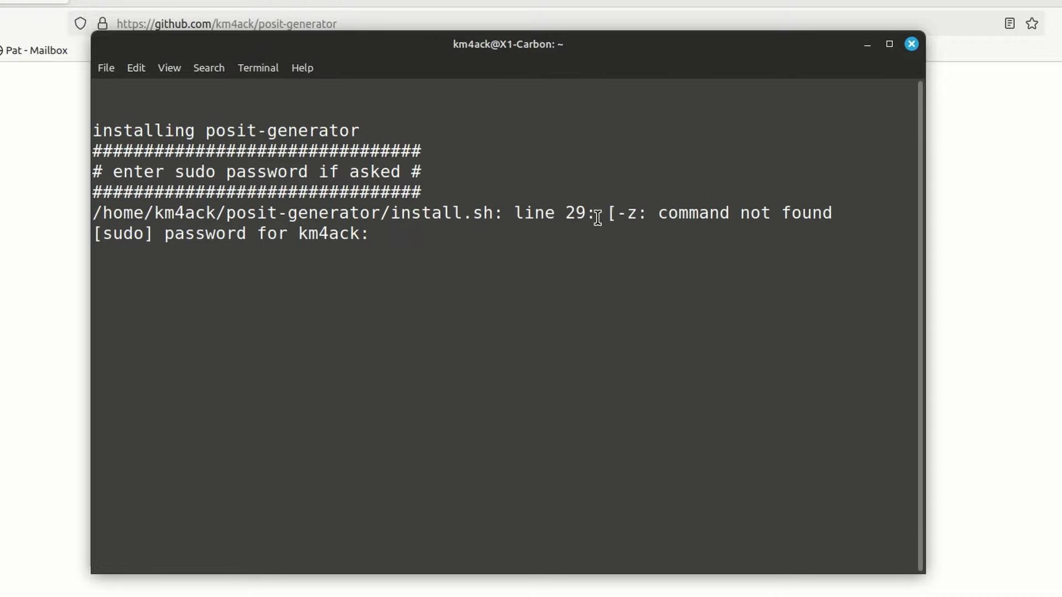
Step: Enter the sudo password to complete the posit-generator installation
type("**")
key("BackSpace")
key("BackSpace")
type("*******")
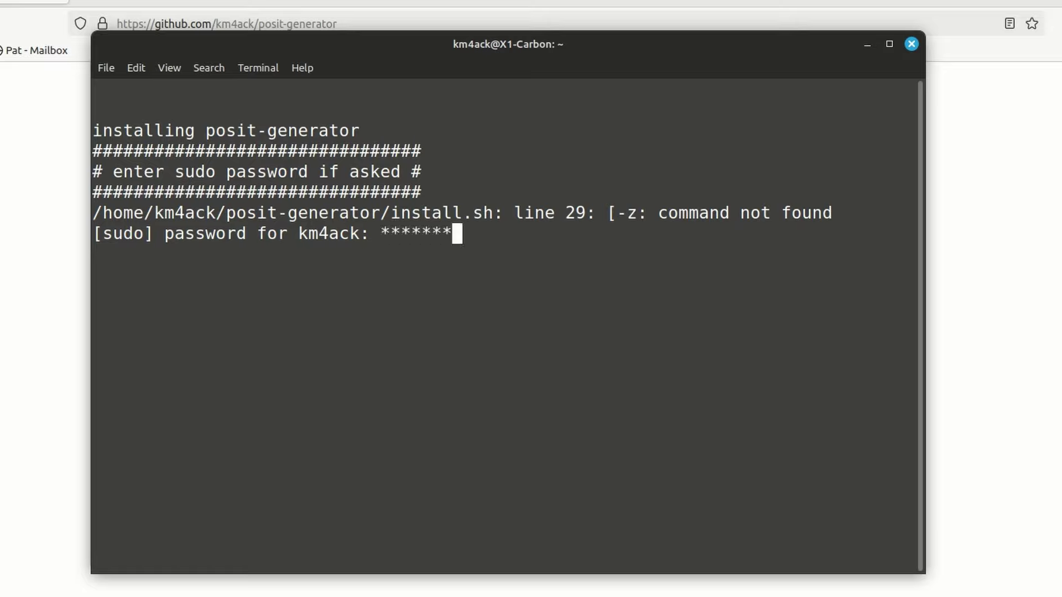
key("Return")
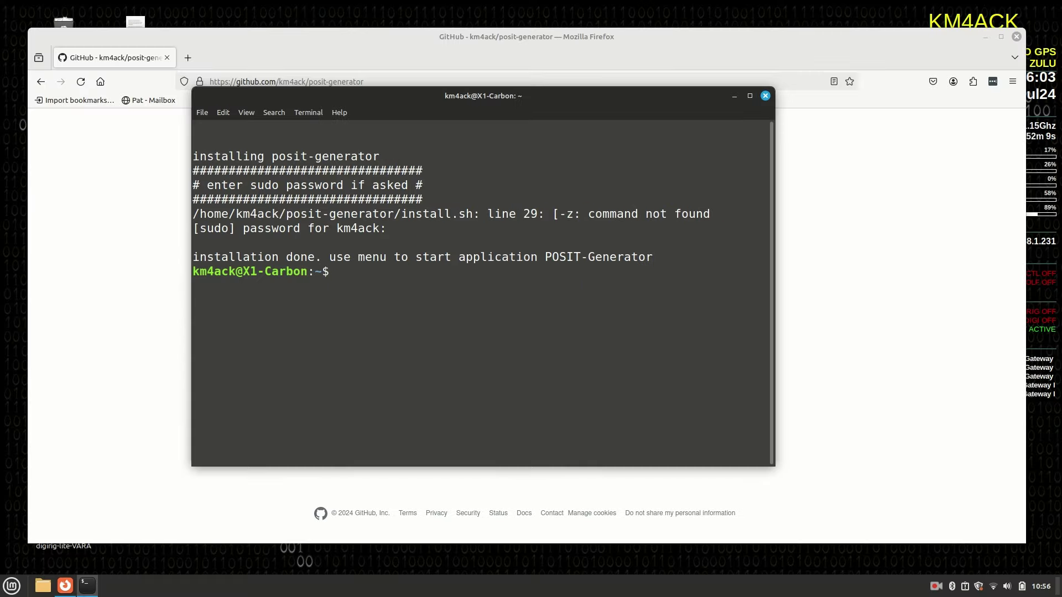
Step: Find the installed POSIT Generator among the applications by searching for "pos" and launch it
key("super")
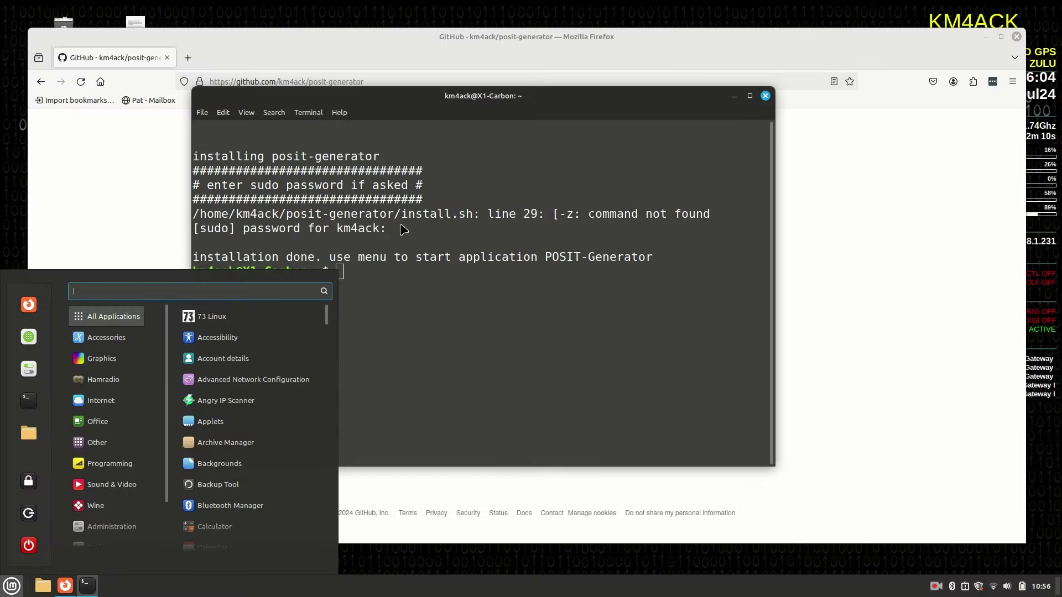
type("pos")
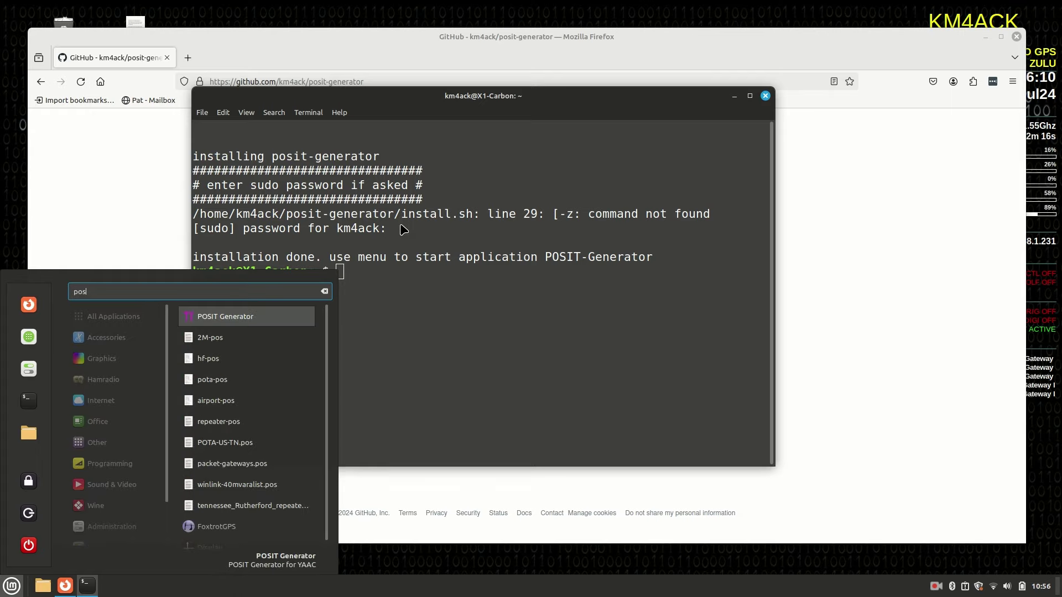
key("Return")
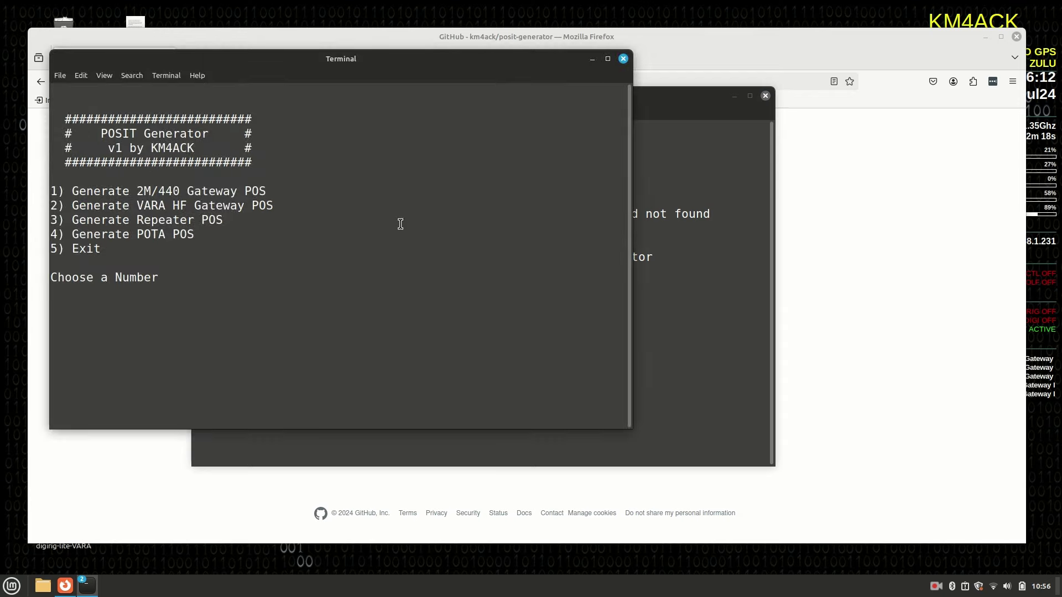